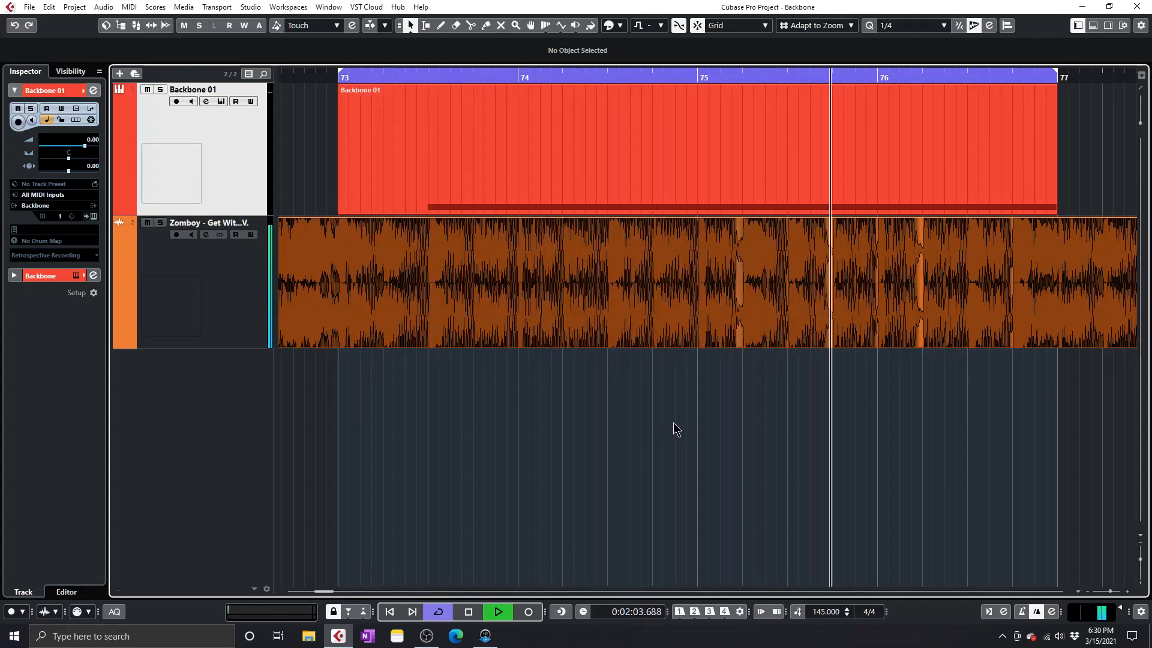
Stop playback, split the Zomboy audio at bars 75 and 75.2, and move the one-beat slice onto a new audio track below.
key(space)
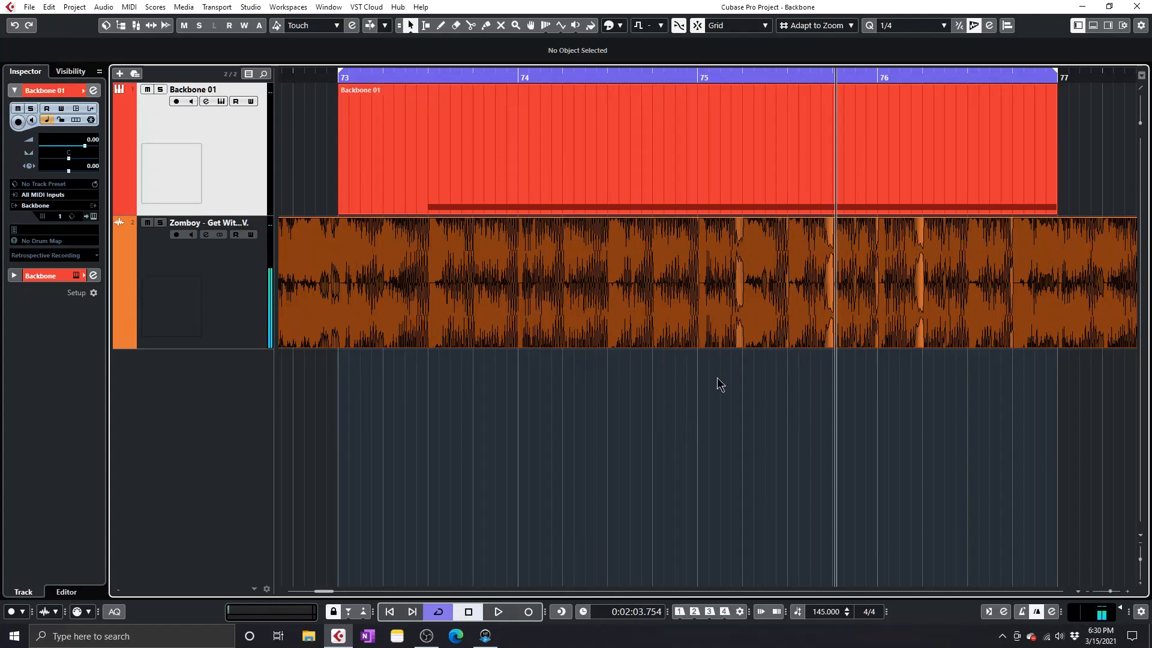
alt+click(700, 301)
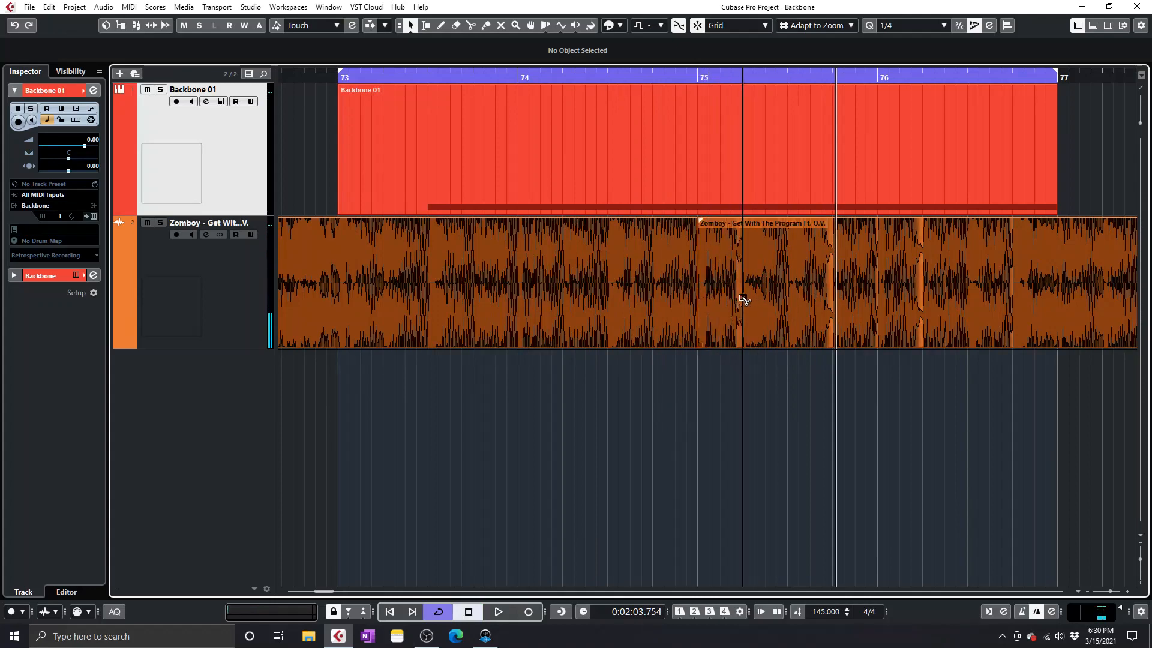
alt+click(742, 296)
drag(717, 296, 724, 427)
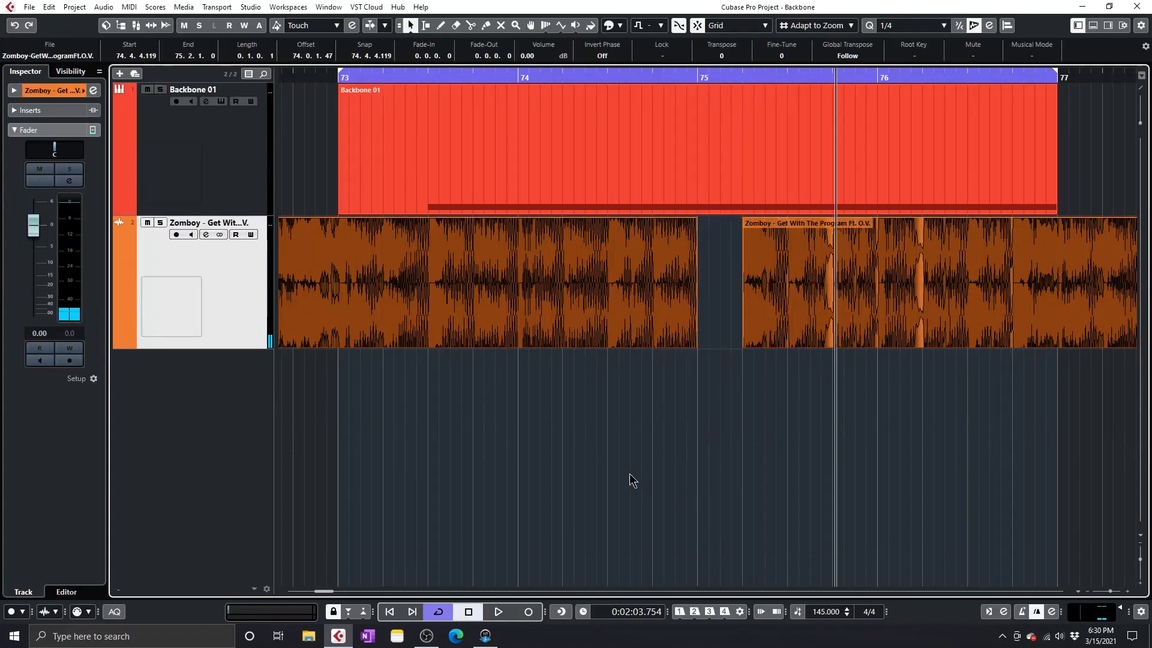
Audition the isolated one-beat slice on the Audio 01 track with the Play tool.
right_click(627, 478)
click(779, 469)
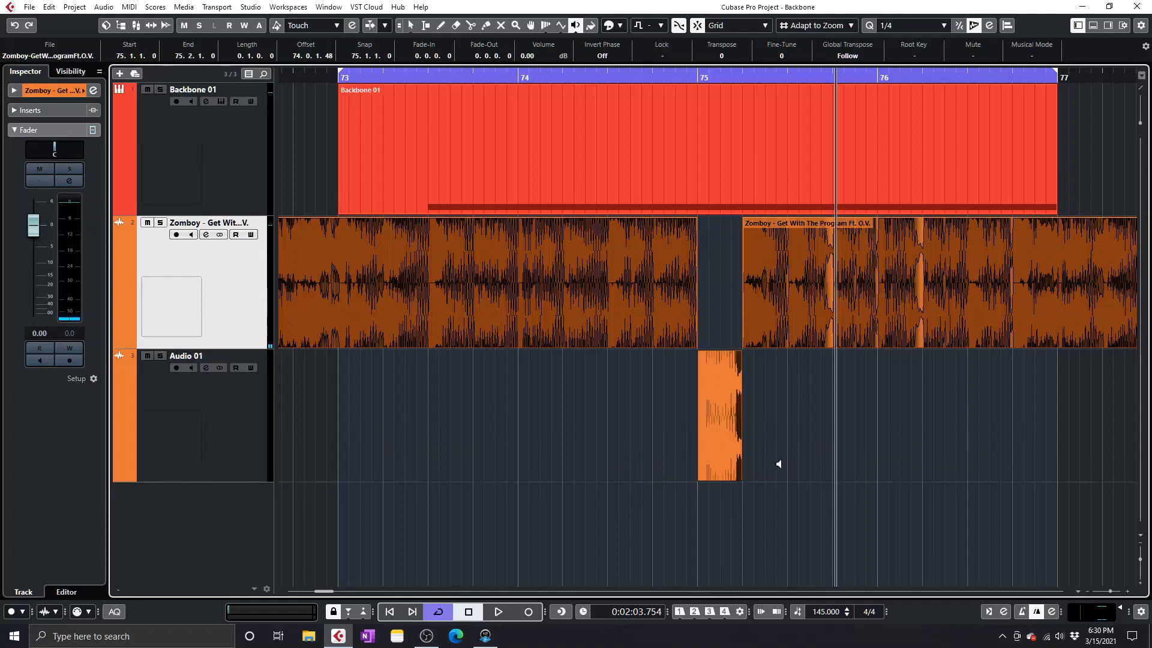
click(691, 428)
click(692, 428)
click(692, 428)
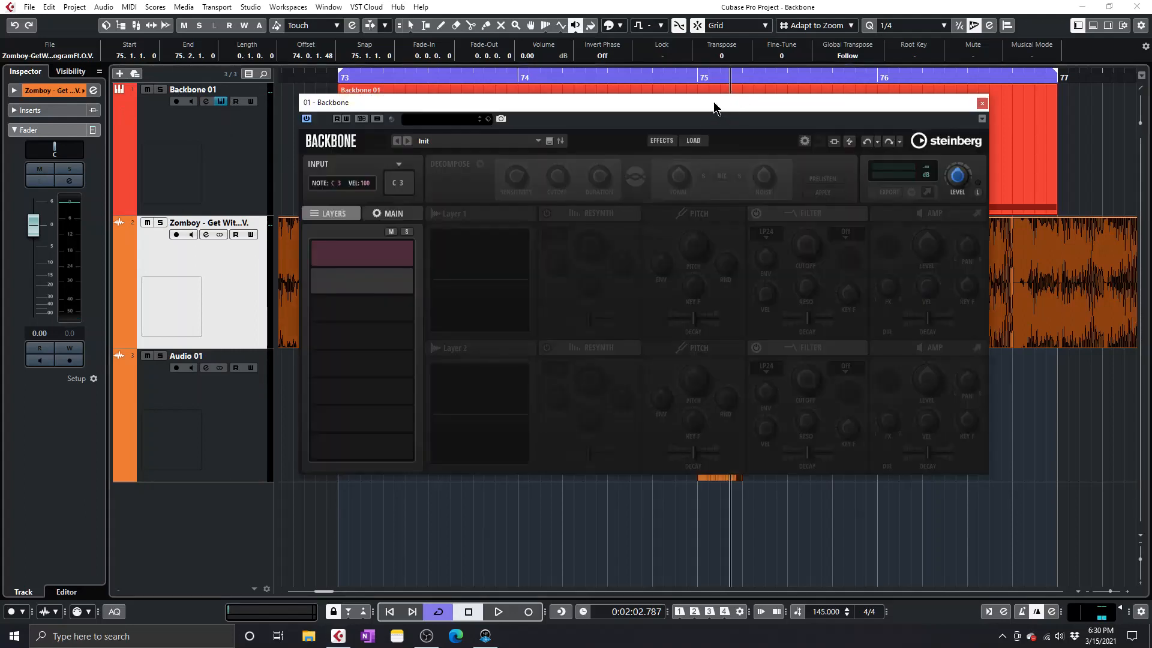
Load the isolated audio slice from Audio 01 into the first three Backbone layers with the Object Selection tool.
drag(714, 107, 727, 88)
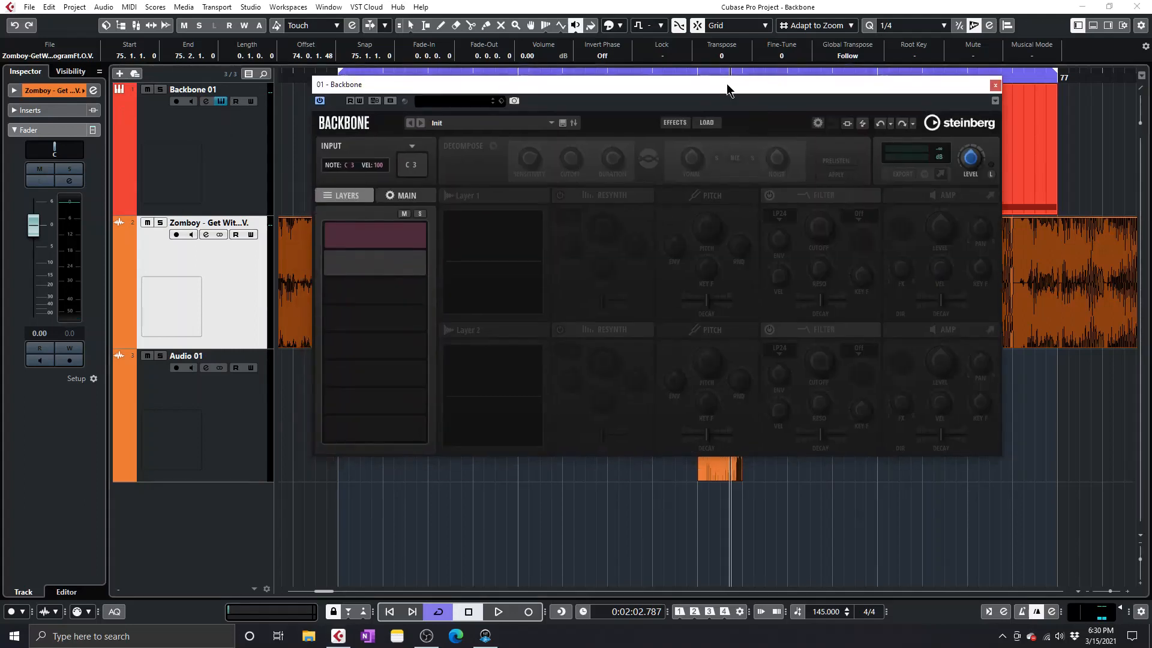
right_click(650, 506)
click(657, 510)
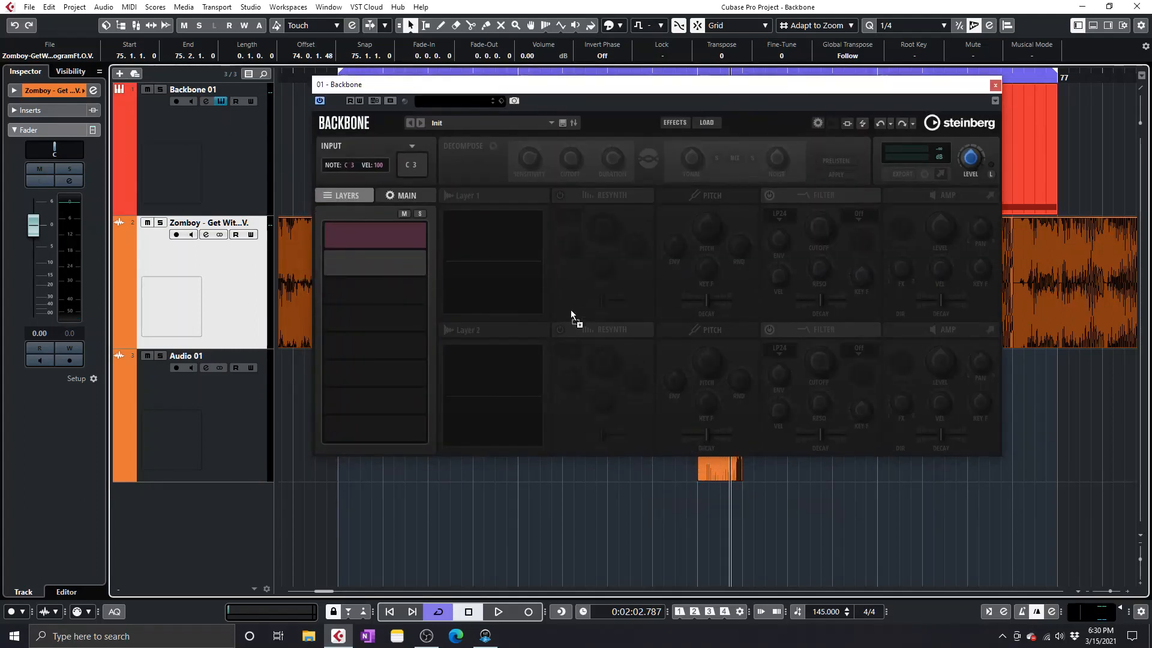
drag(372, 238, 331, 295)
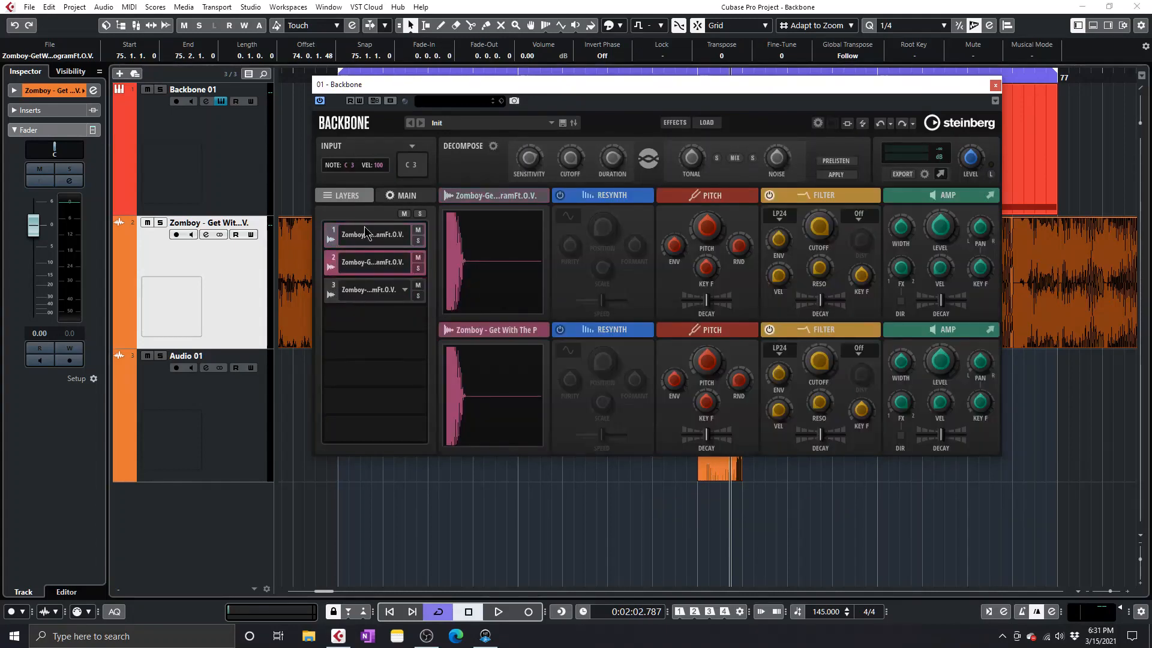
Solo Backbone layer 3 and enable Resynth for it.
click(362, 294)
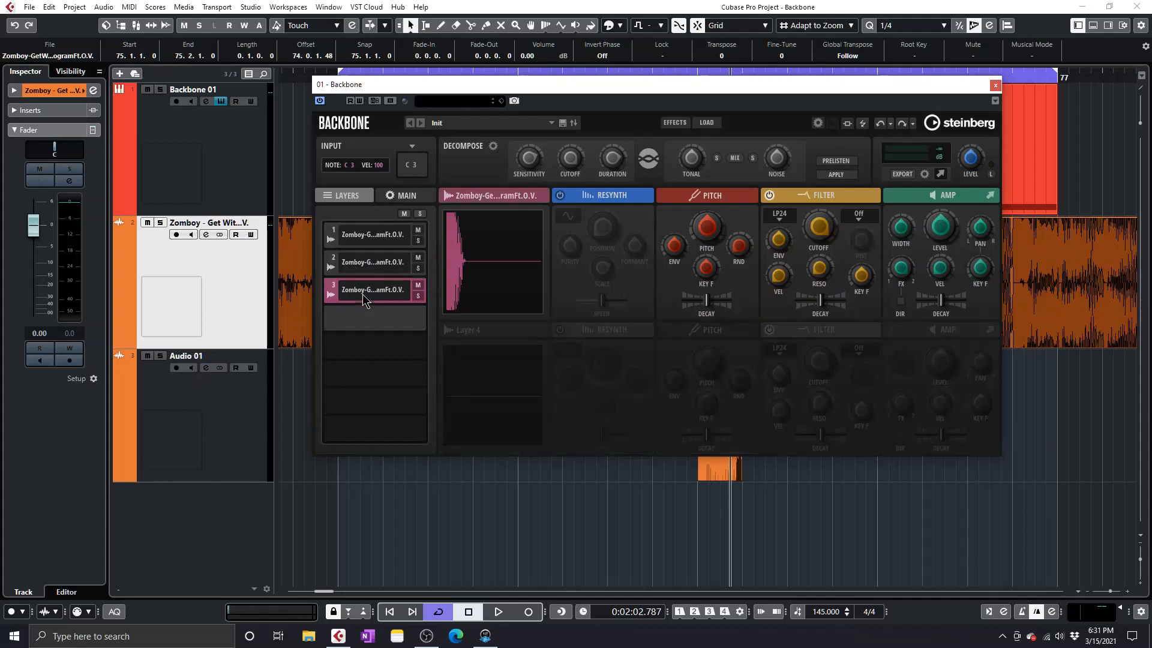
click(419, 296)
click(618, 197)
click(569, 195)
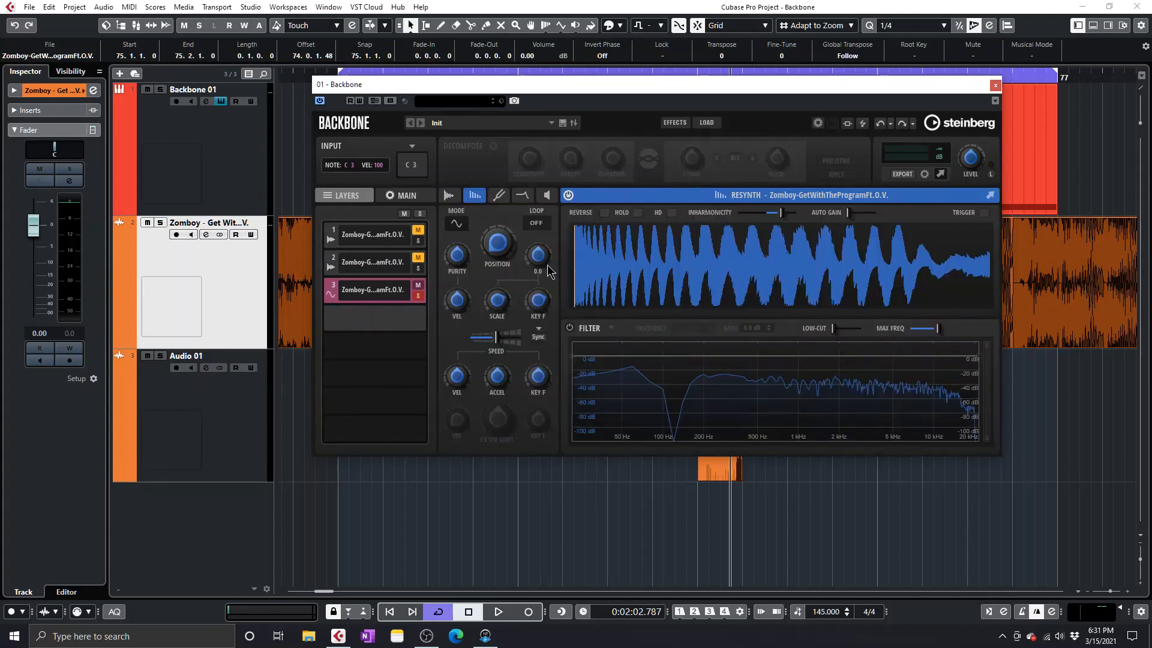
Enable layer 3's Resynth filter and shape a vertical low-pass cutoff at about 1208 Hz, dropping from 0 dB to -120 dB.
click(570, 329)
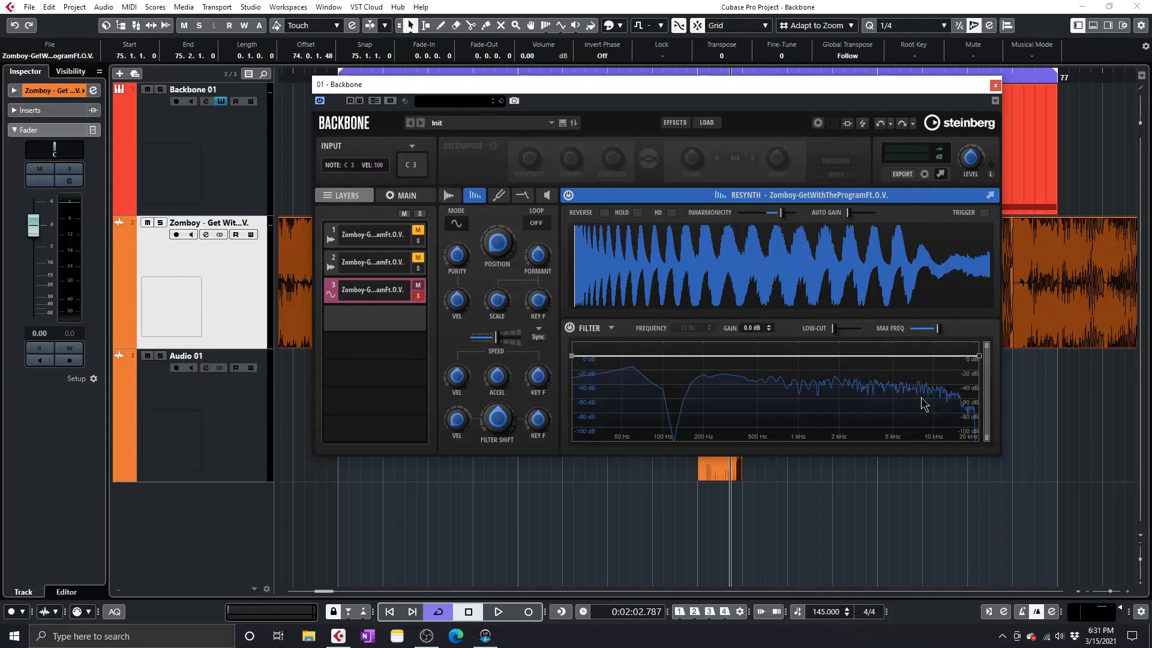
drag(979, 355, 979, 440)
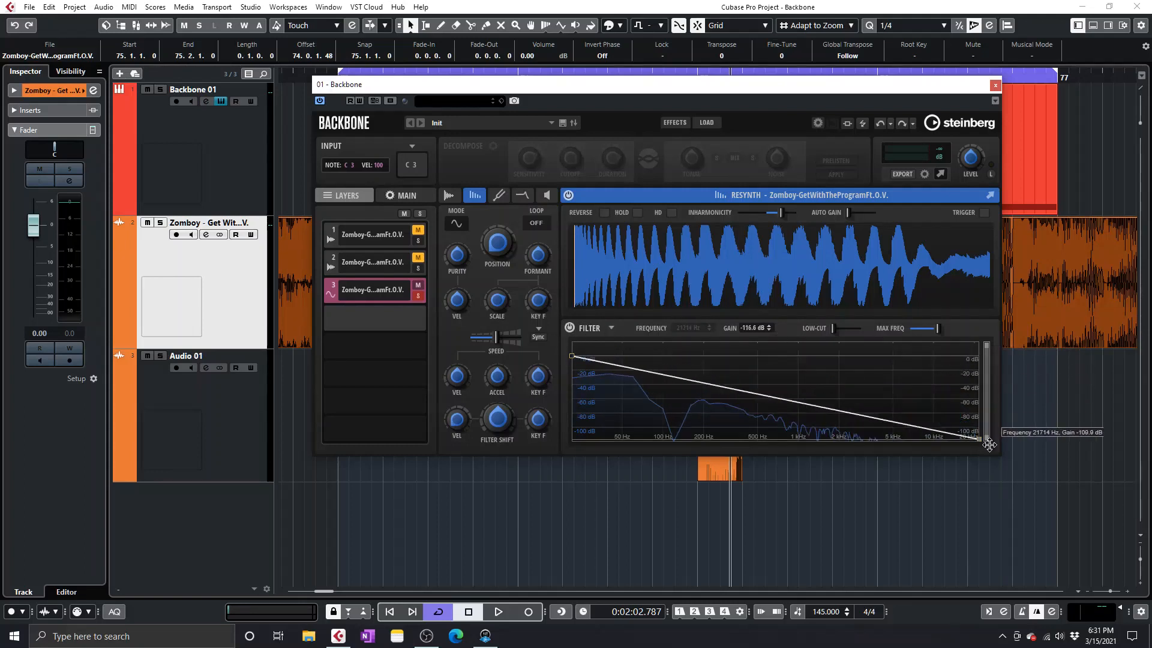
click(844, 363)
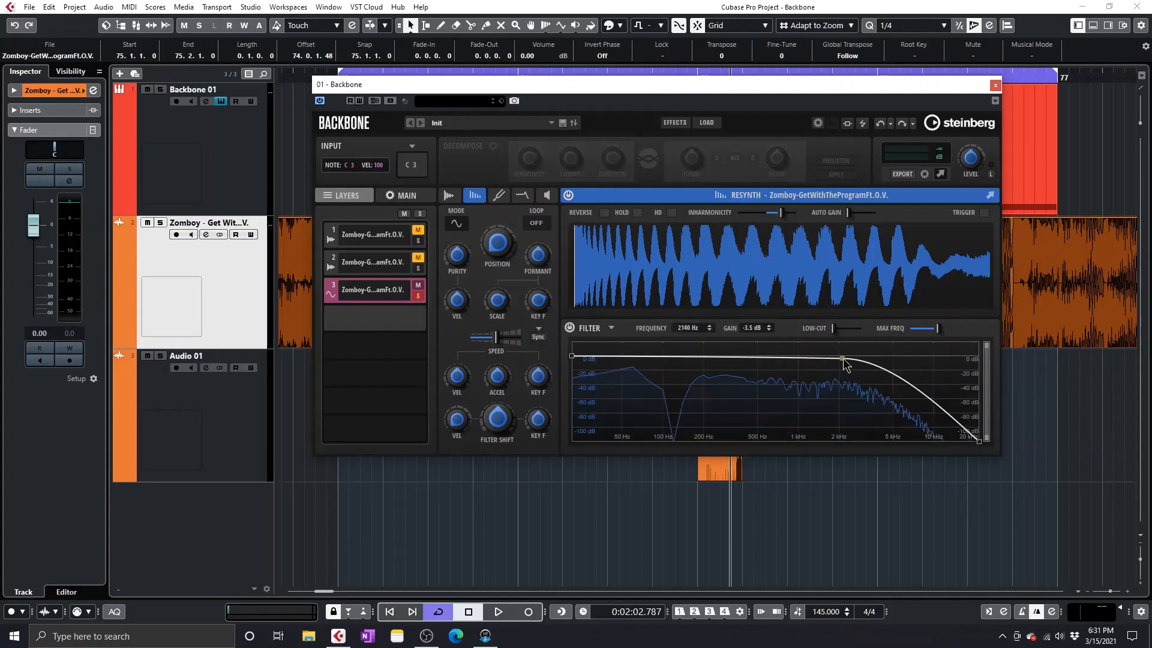
drag(979, 441, 898, 441)
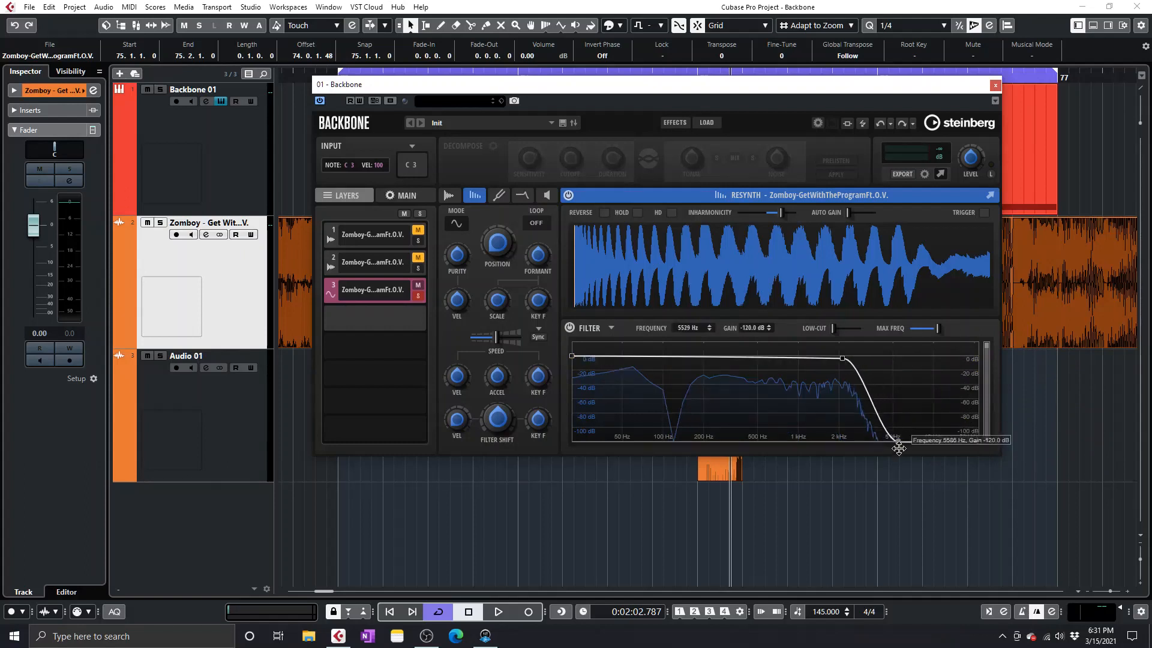
drag(839, 357, 809, 360)
double_click(752, 327)
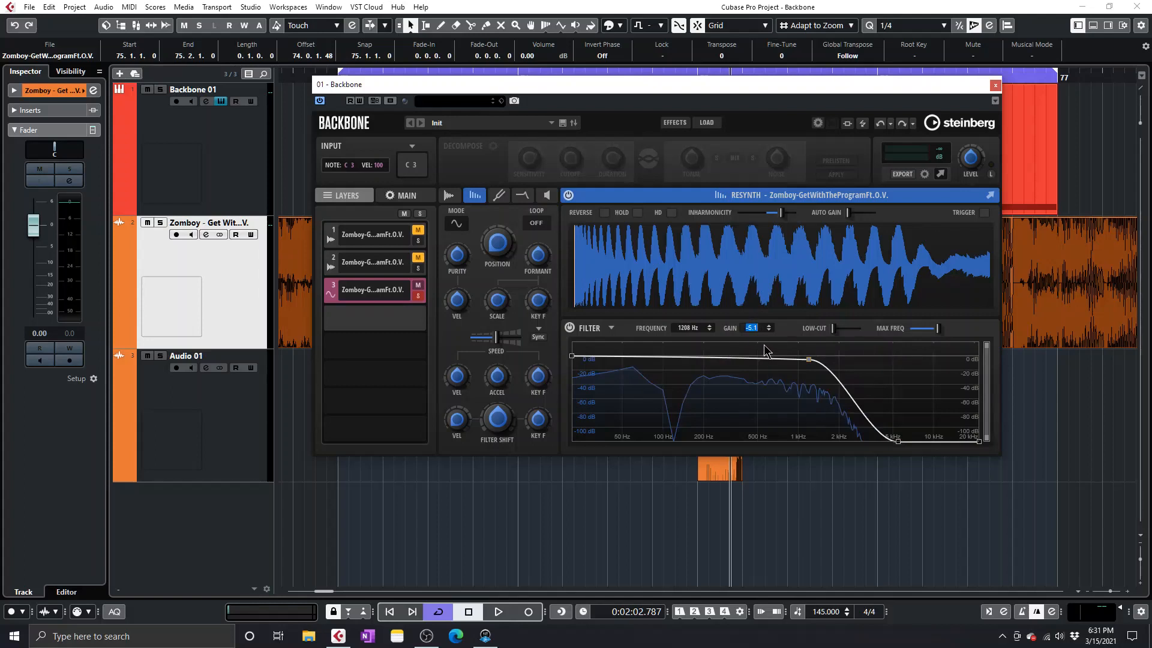
key(Return)
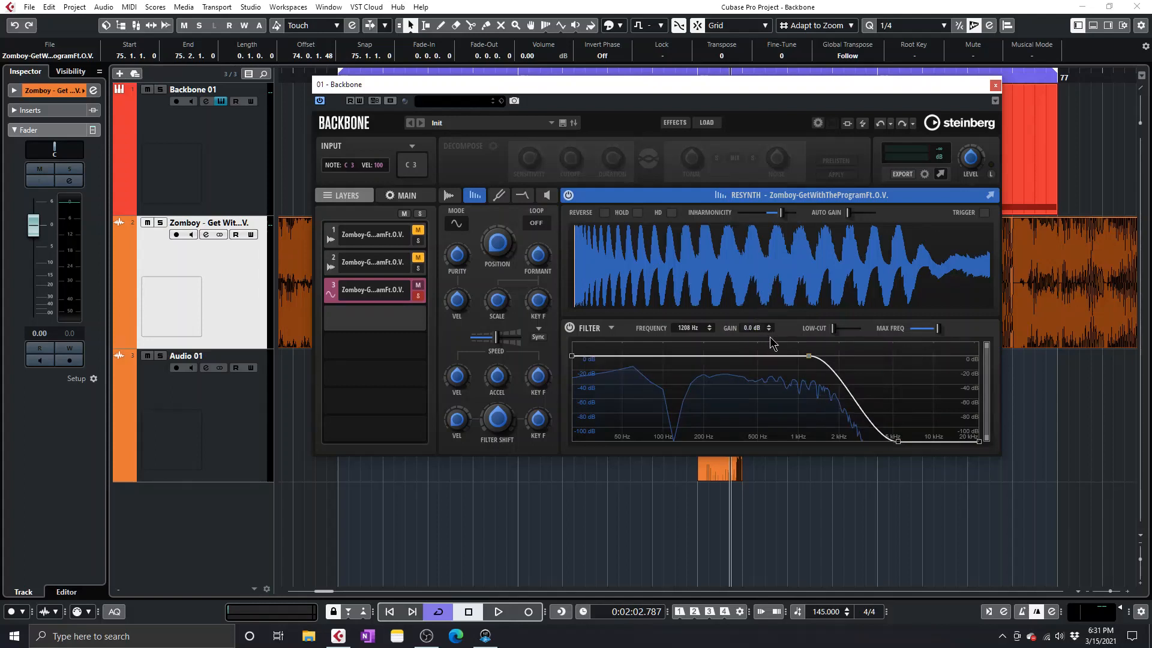
drag(898, 441, 806, 417)
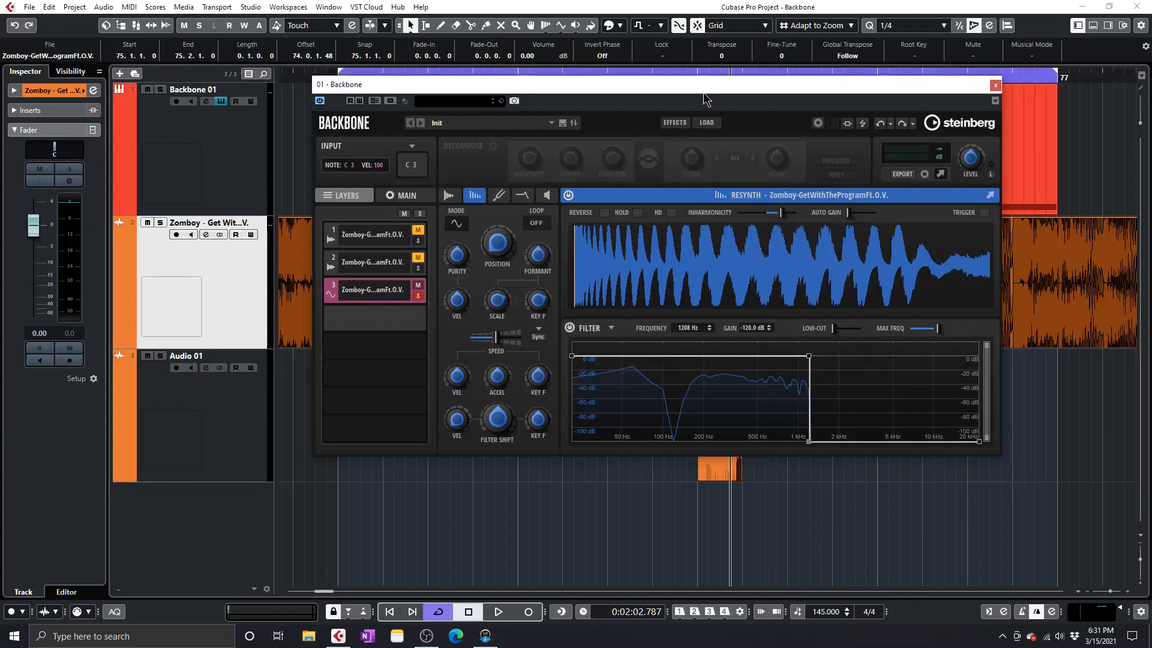
Solo the Backbone 01 track, moving the plug-in window out of the way and back.
drag(703, 93, 706, 240)
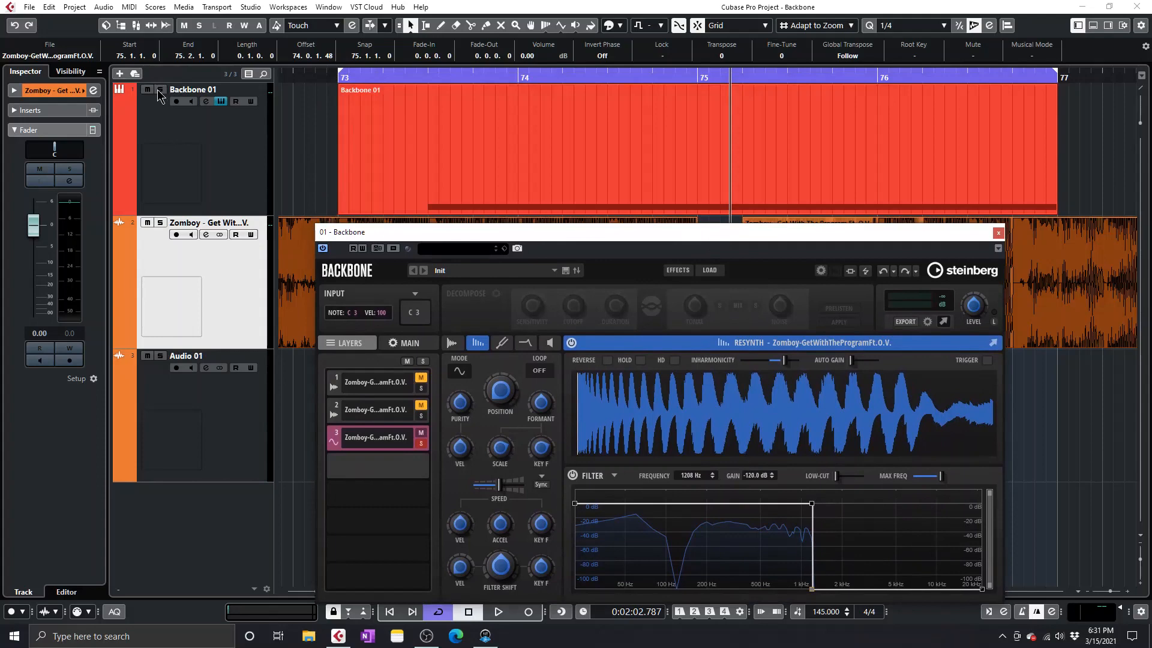
click(160, 90)
drag(490, 240, 498, 120)
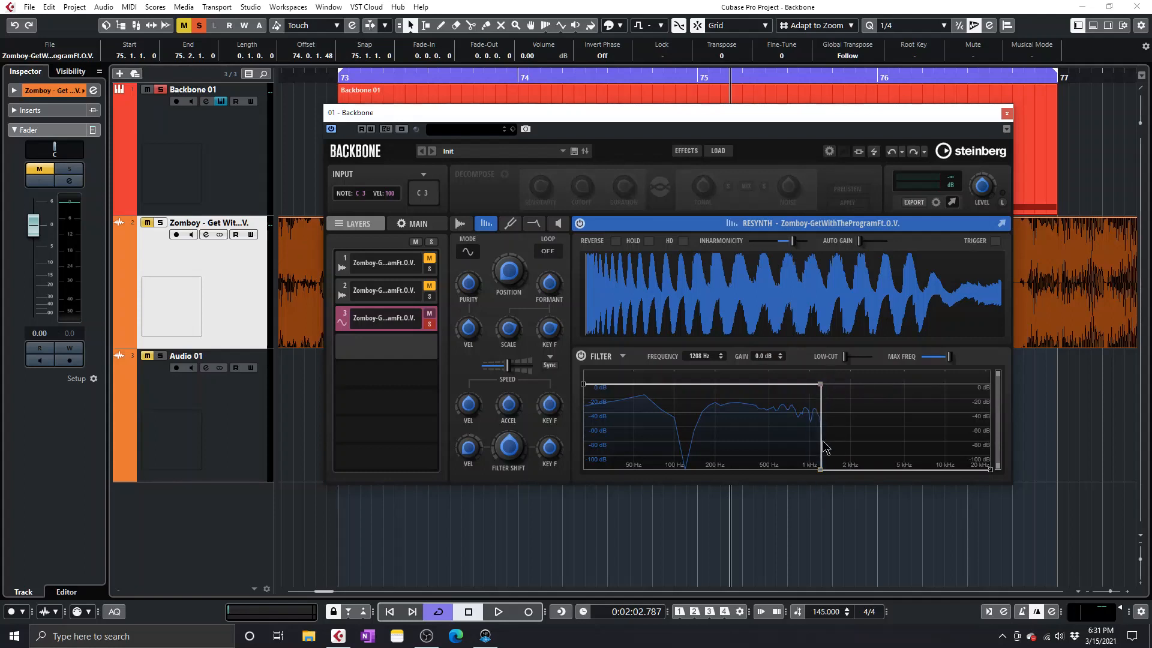
Lower layer 3's low-pass cutoff to about 163 Hz while listening to playback, keeping the gain at 0 dB.
mouse_move(821, 384)
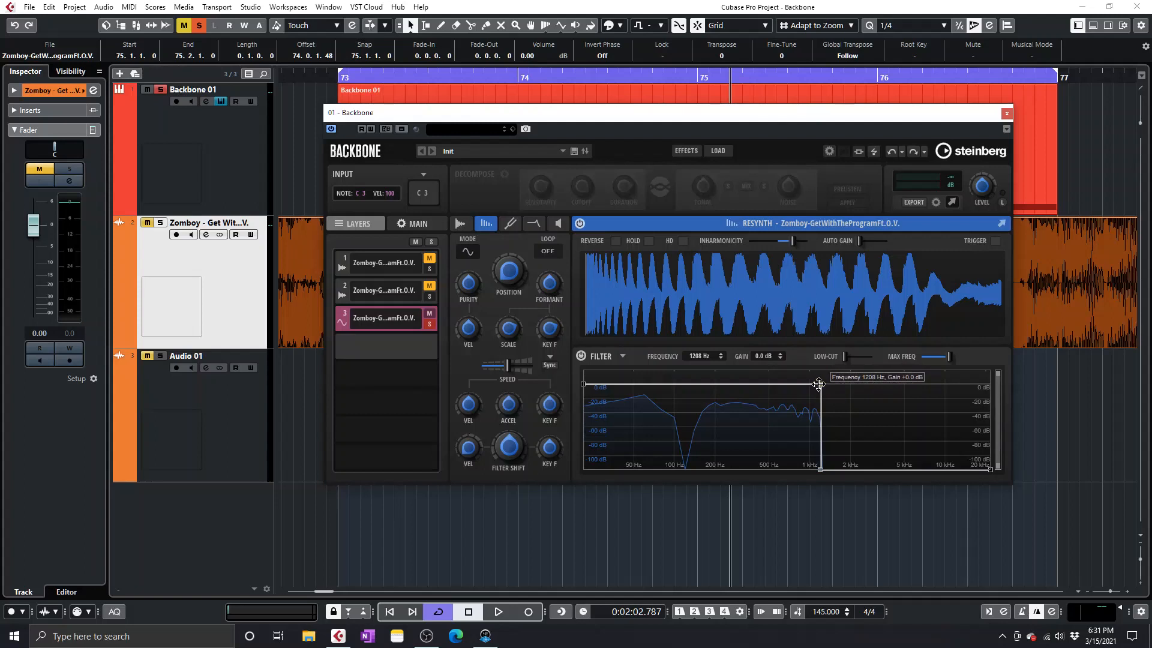
drag(819, 384, 783, 385)
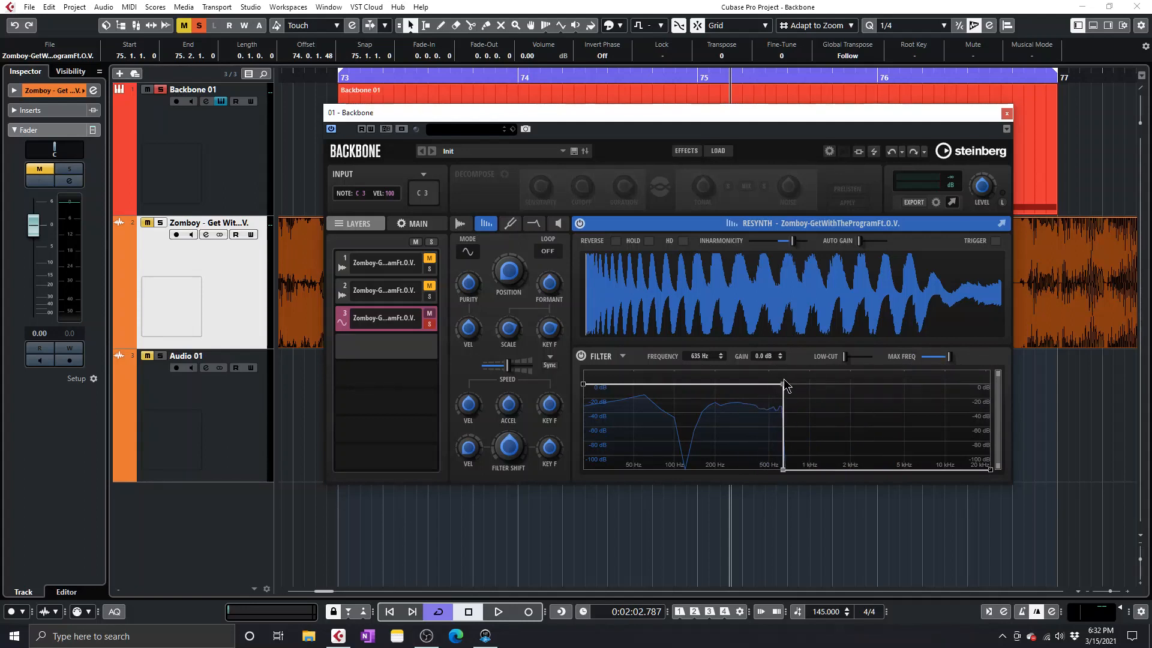
key(space)
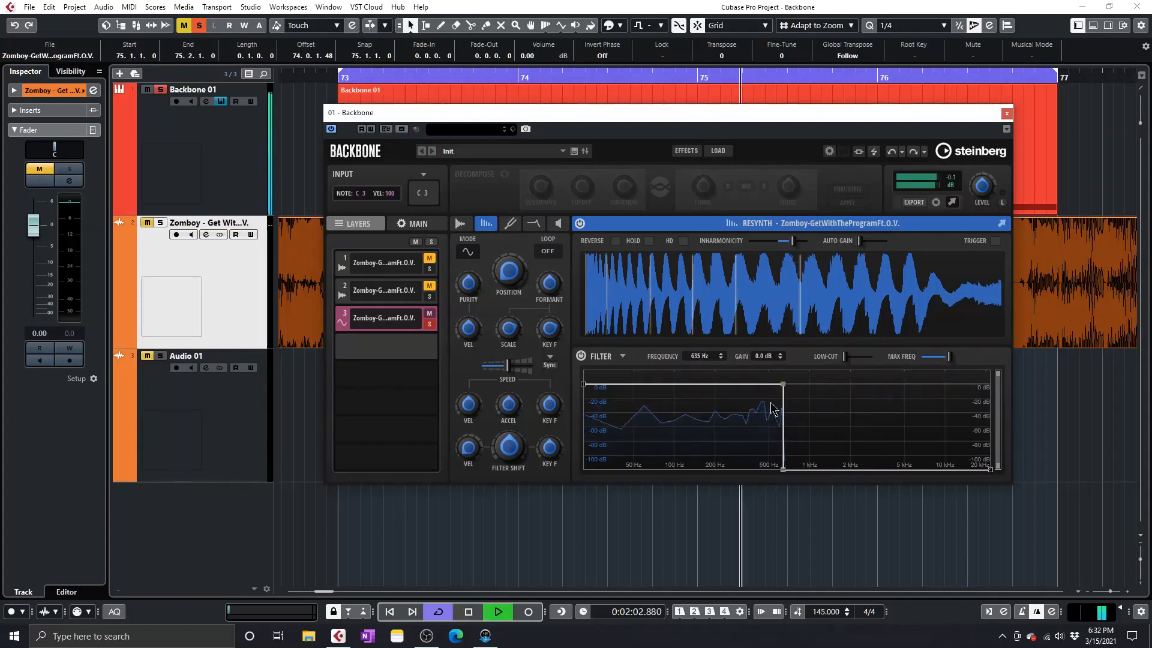
mouse_move(782, 385)
drag(783, 385, 703, 389)
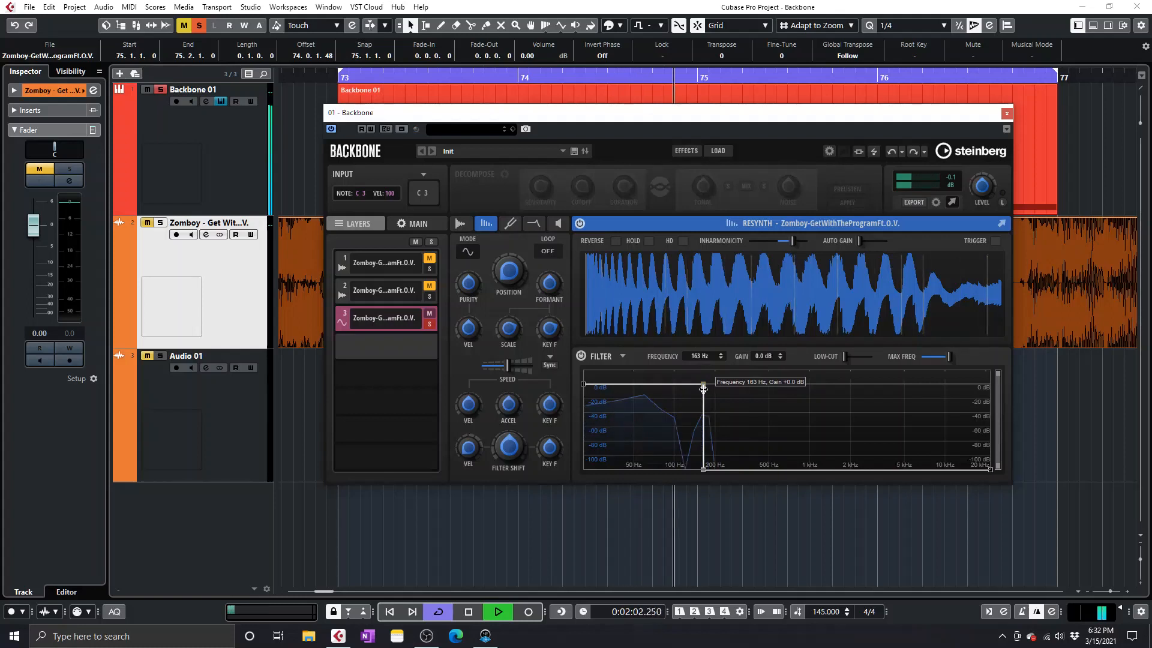
key(space)
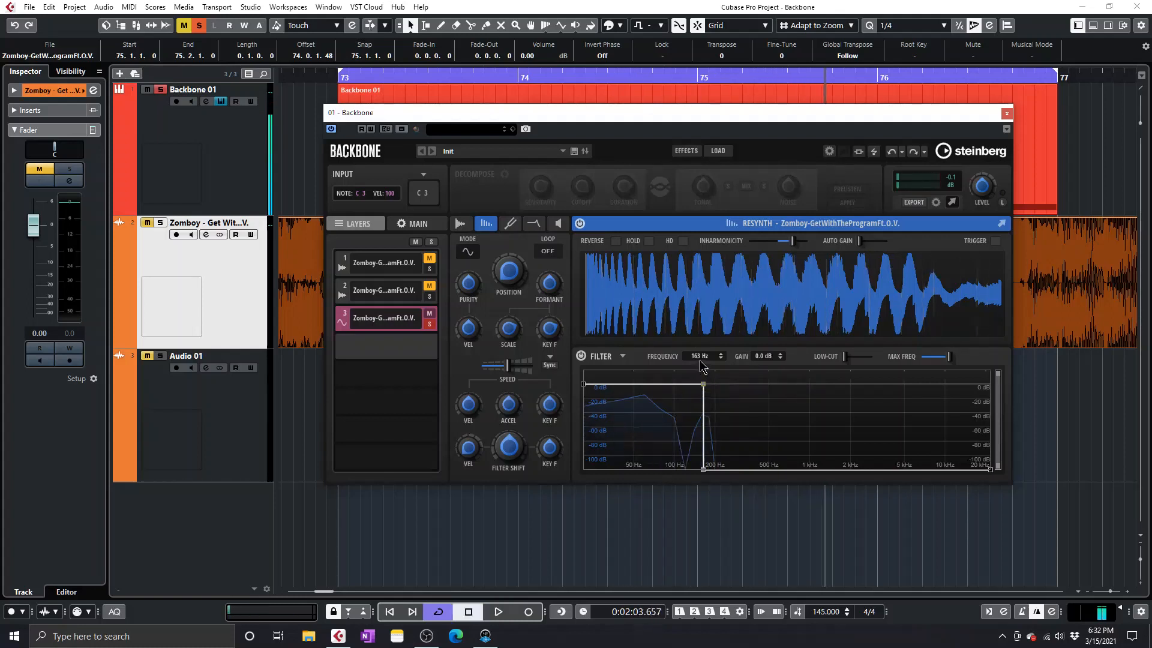
Solo Backbone layer 1 and enable its Resynth in noise mode with HD turned on.
click(363, 271)
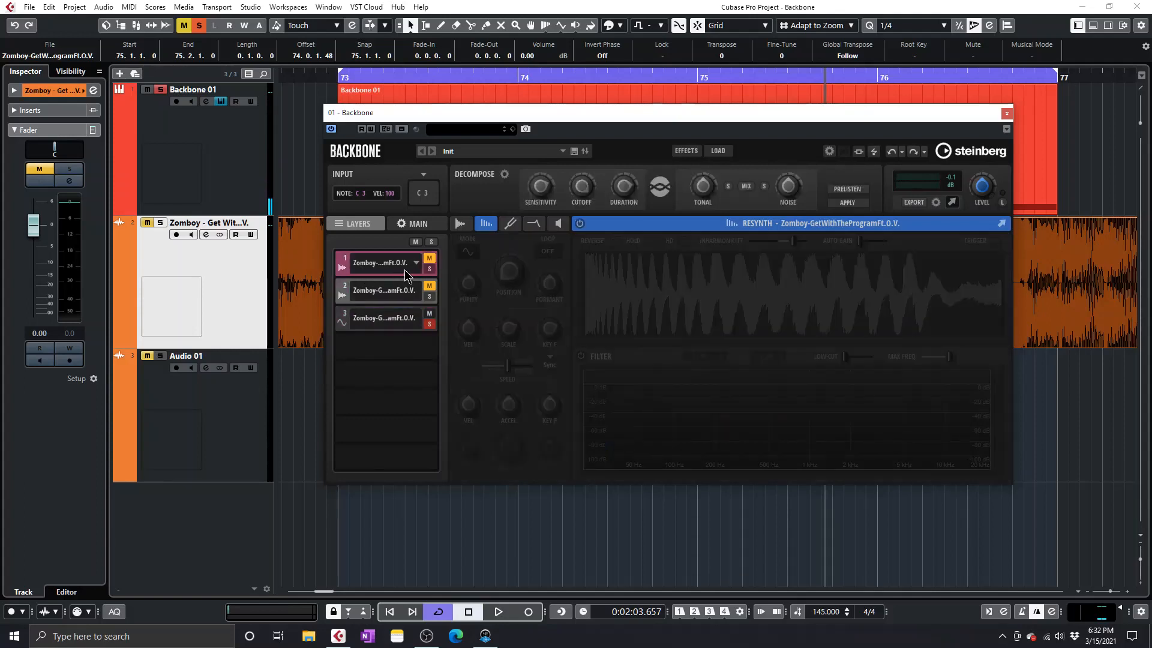
click(428, 269)
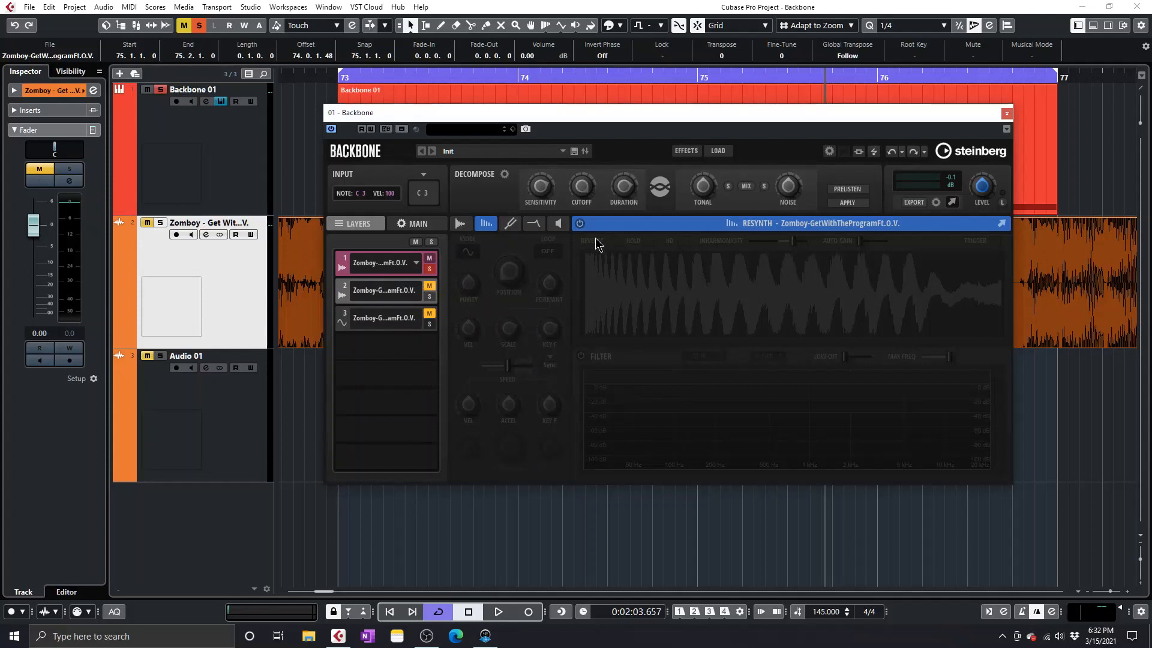
click(579, 224)
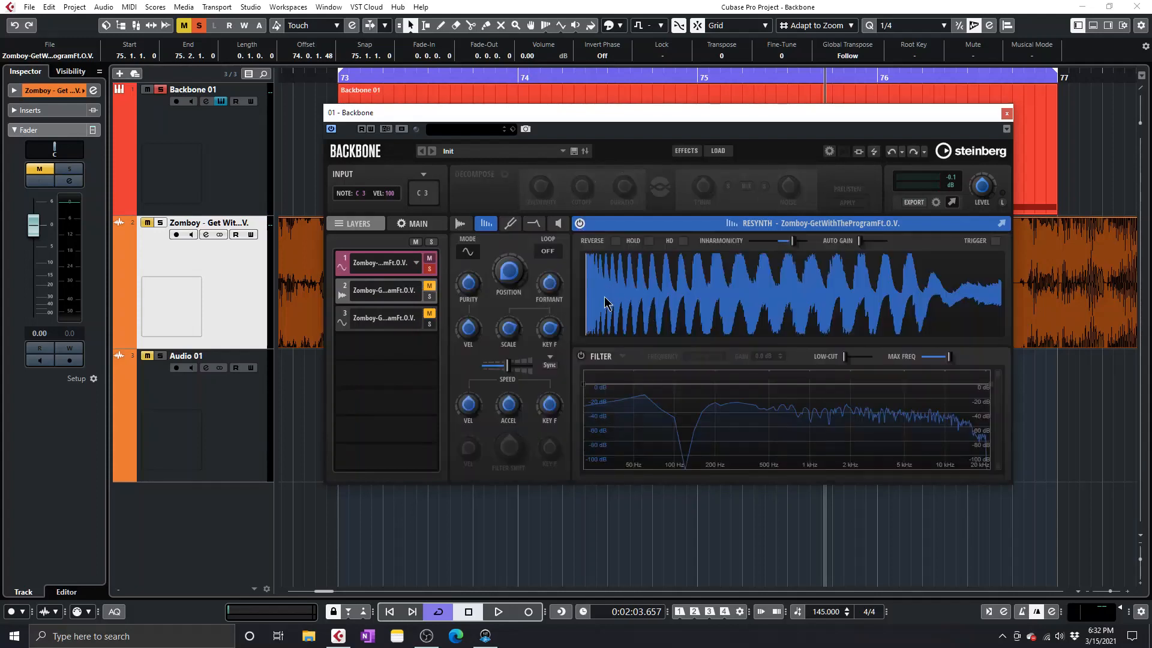
click(468, 252)
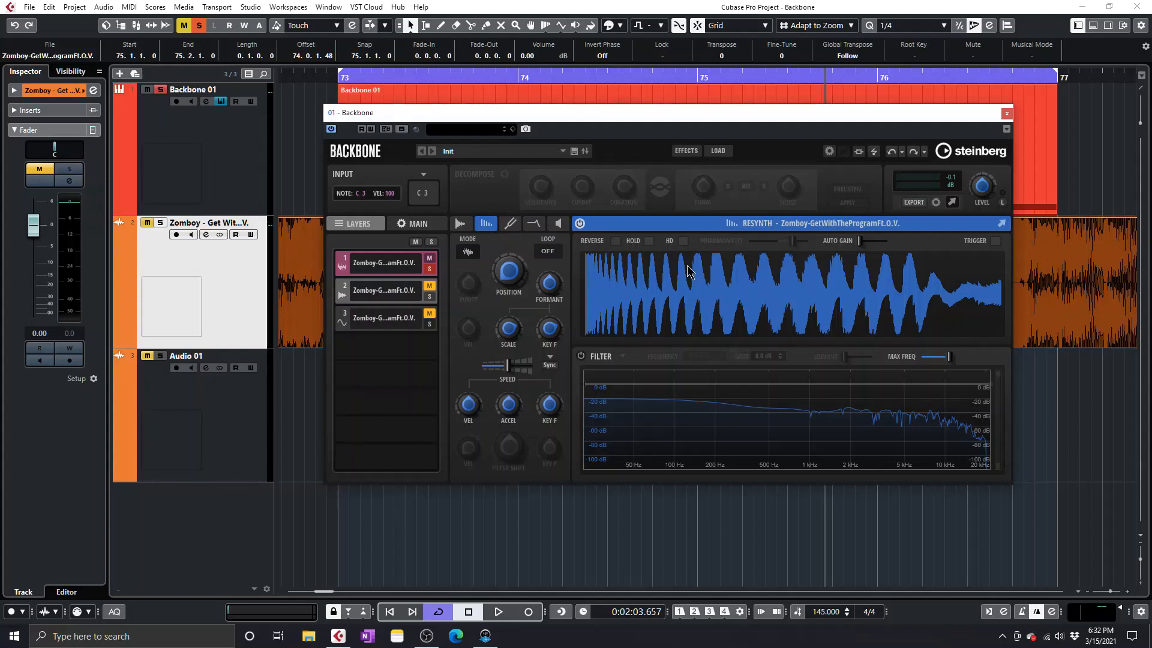
click(683, 241)
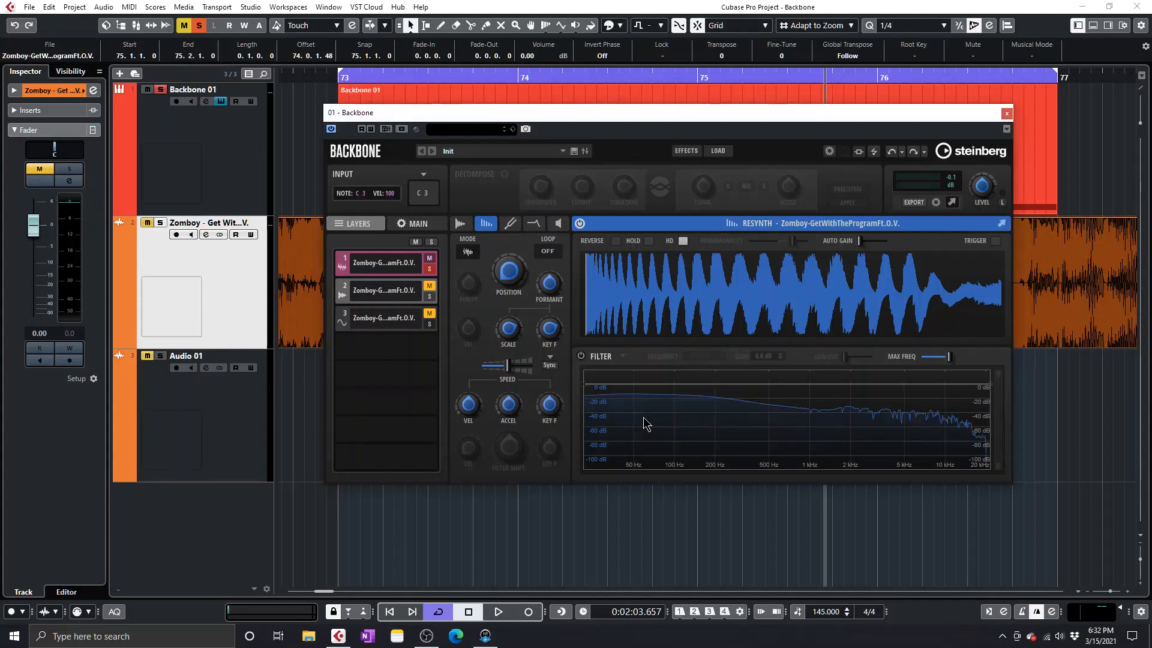
Enable layer 1's Resynth filter and shape a vertical high-pass cutoff at about 965 Hz, rising from -120 dB to 0 dB.
click(581, 357)
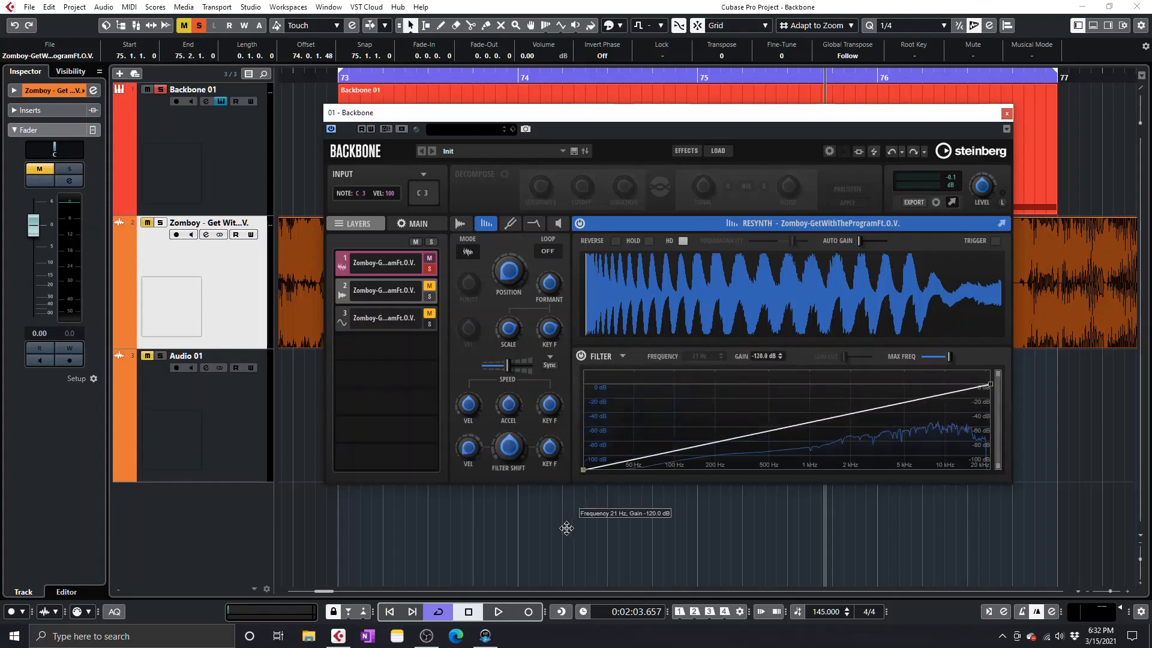
drag(810, 393, 886, 564)
drag(774, 410, 829, 379)
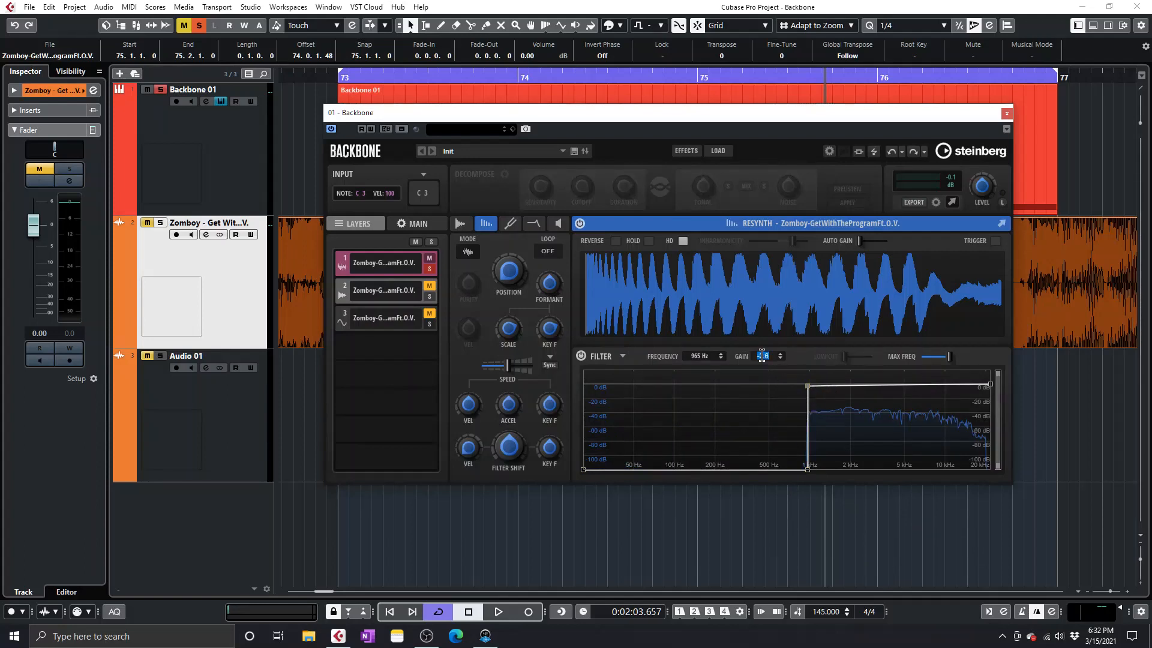
text(0)
key(Return)
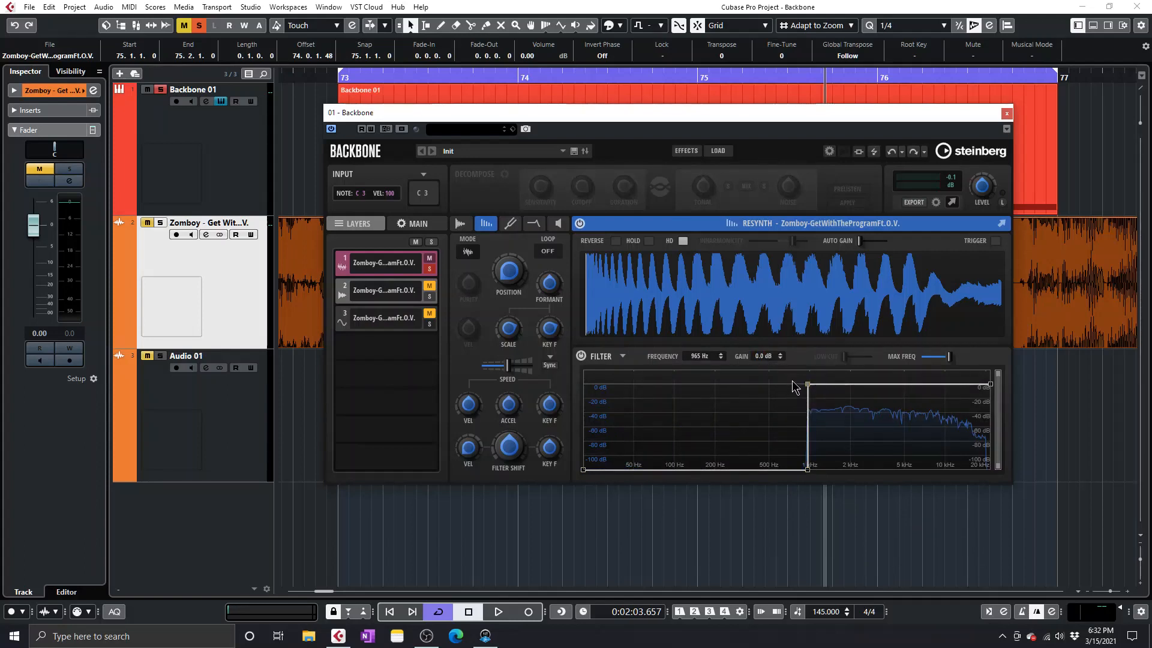
drag(796, 376, 828, 509)
Raise layer 1's high-pass cutoff to about 2229 Hz while listening to playback.
key(space)
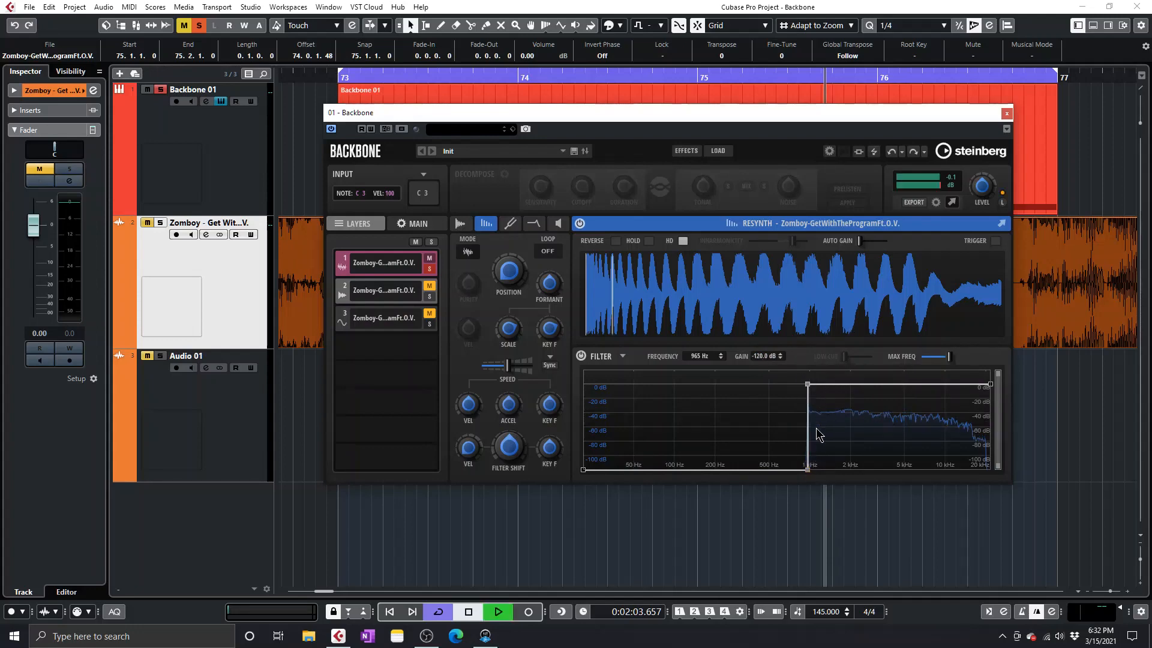
drag(807, 384, 856, 389)
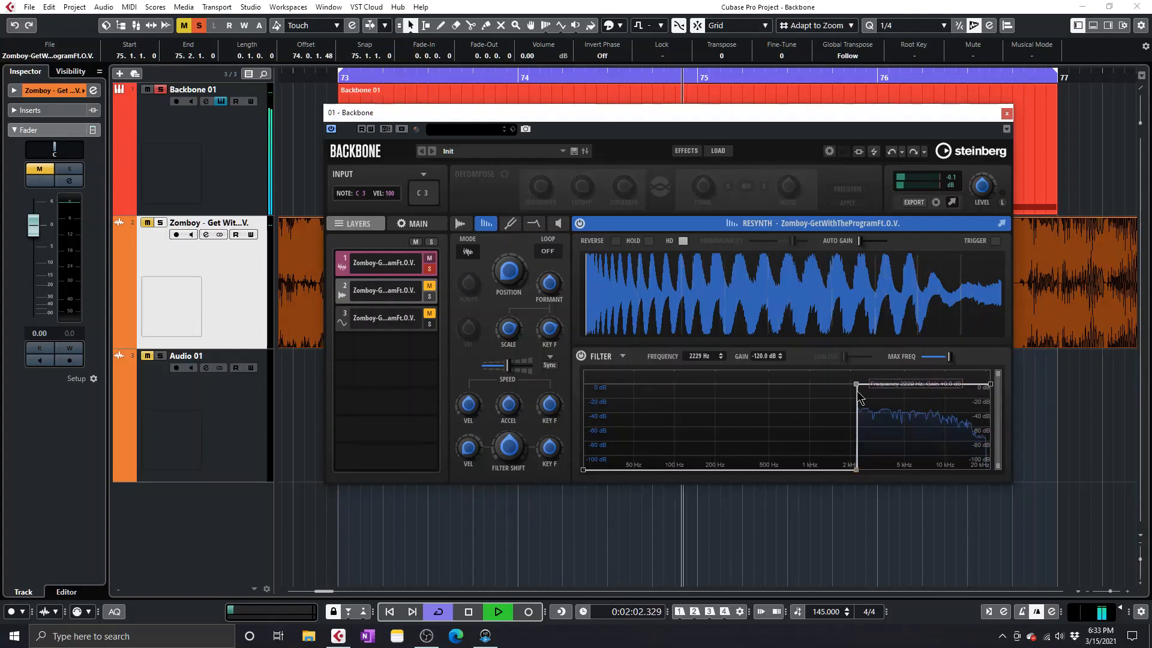
key(space)
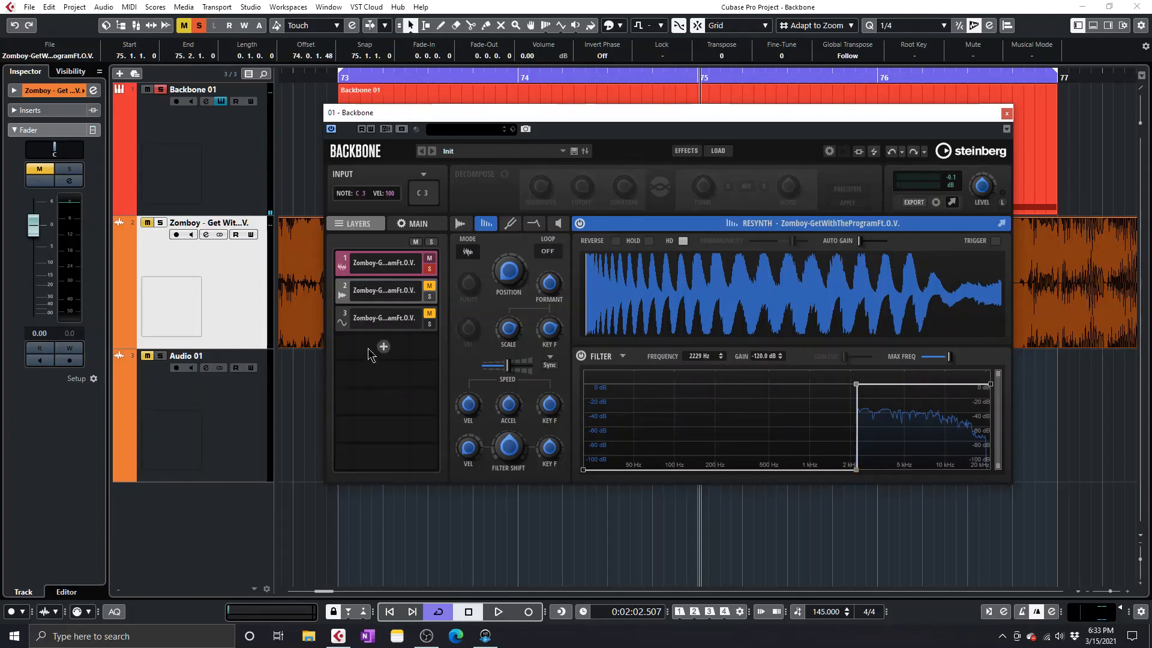
Enable Resynth and its filter on layer 2, and lower both end nodes of the filter curve to the minimum gain.
click(378, 318)
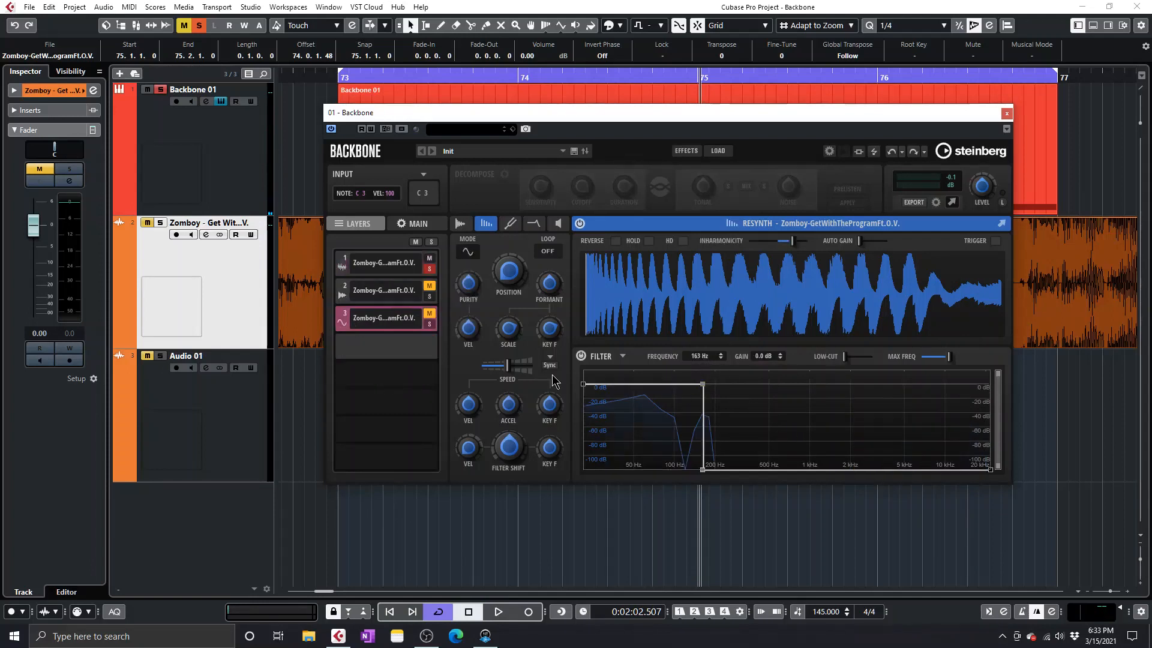
click(383, 291)
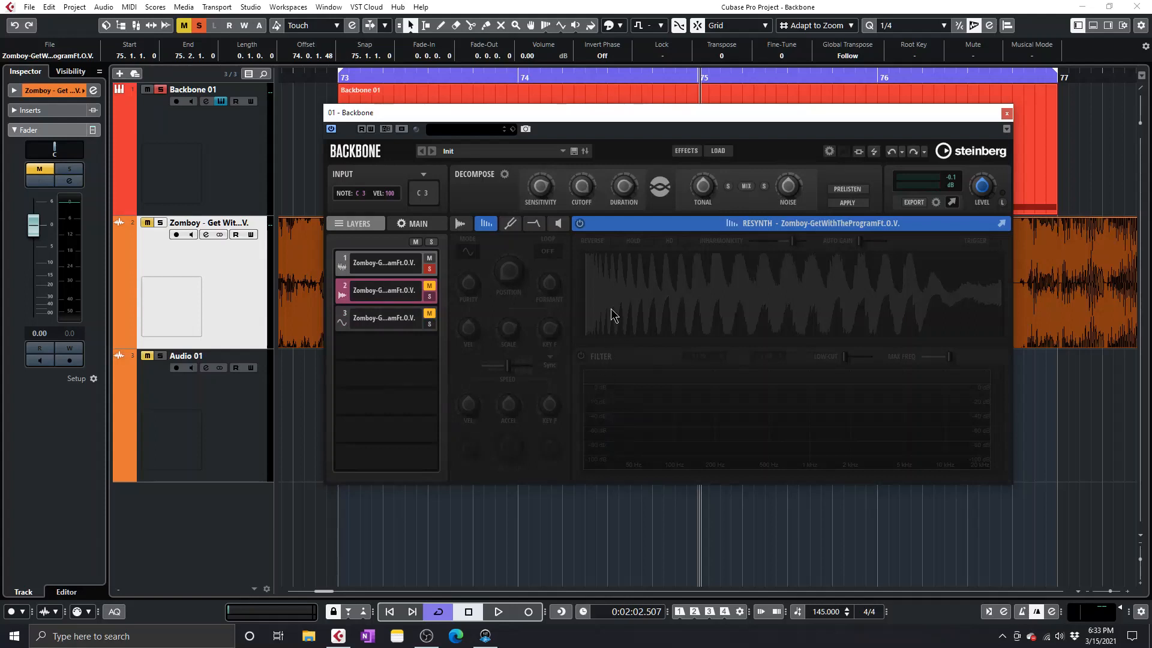
click(580, 223)
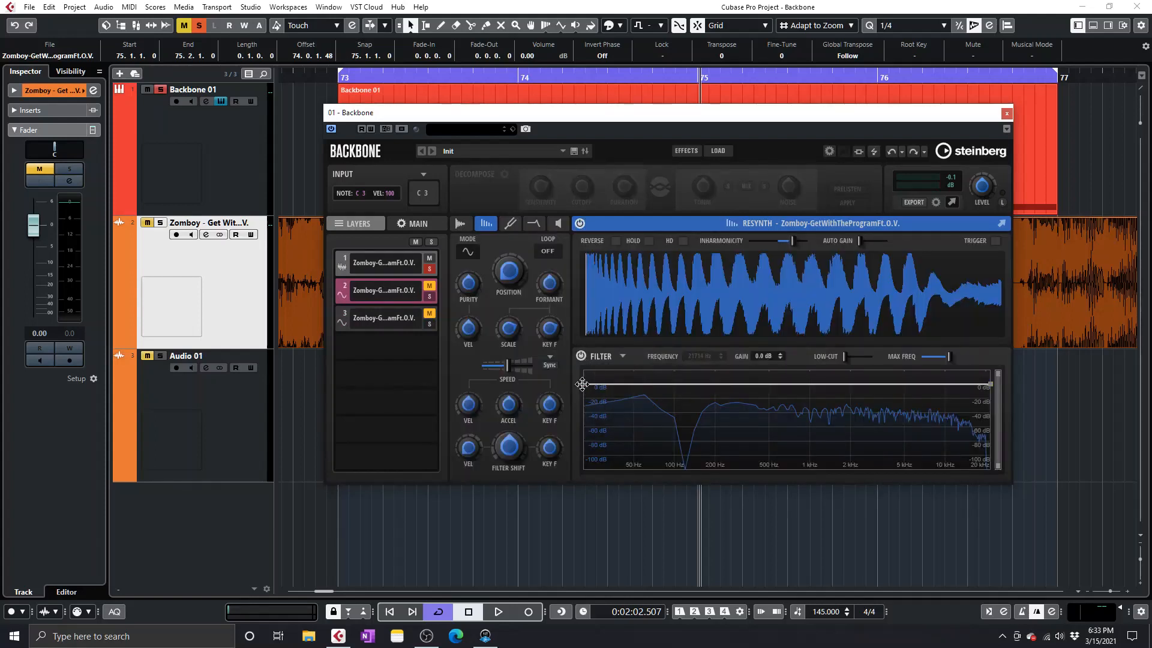
drag(582, 383, 545, 589)
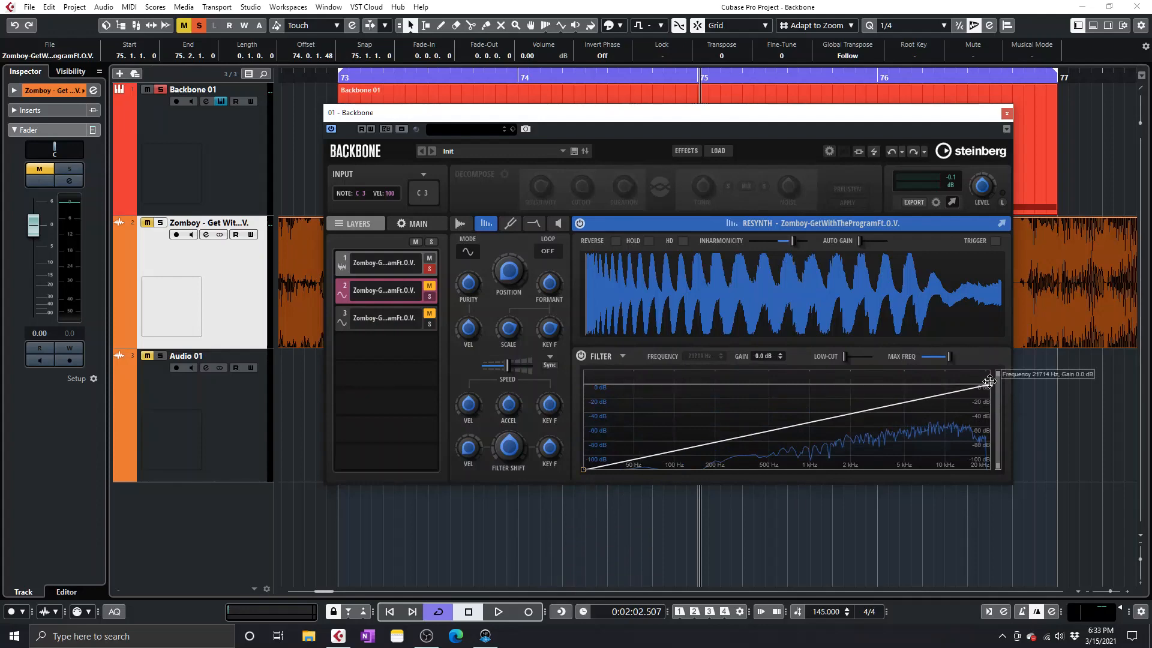
drag(989, 381, 989, 477)
Shape a rough band-pass on layer 2 with upper nodes at about 125 Hz and 3285 Hz and a low-gain node outside each.
click(689, 387)
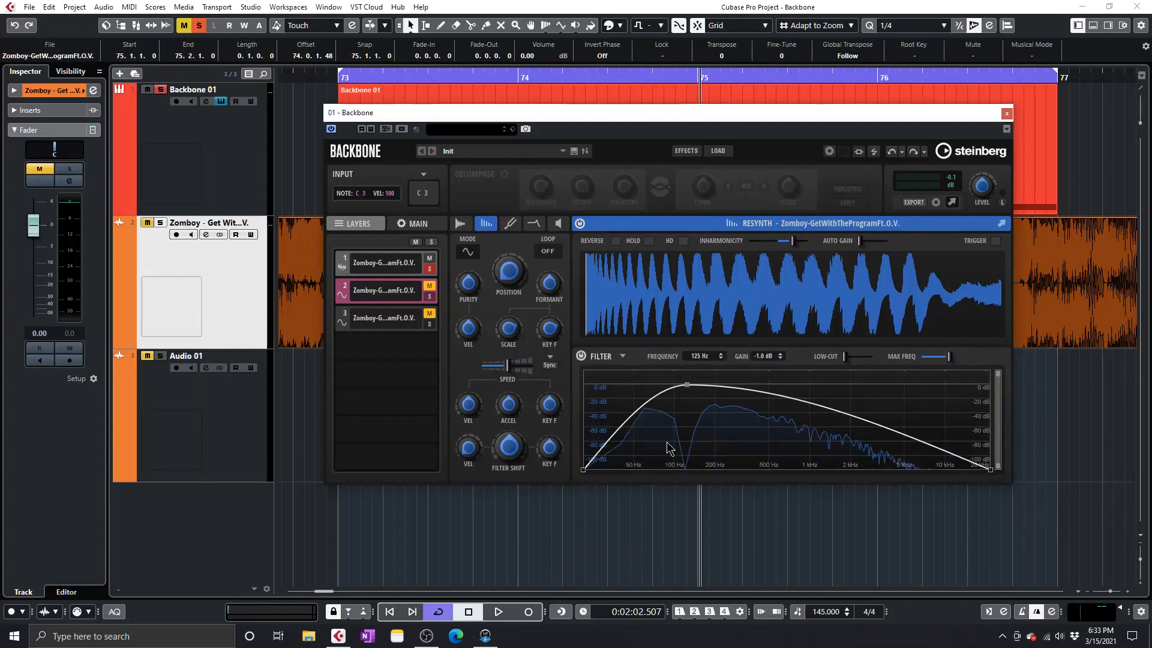
click(657, 449)
click(880, 384)
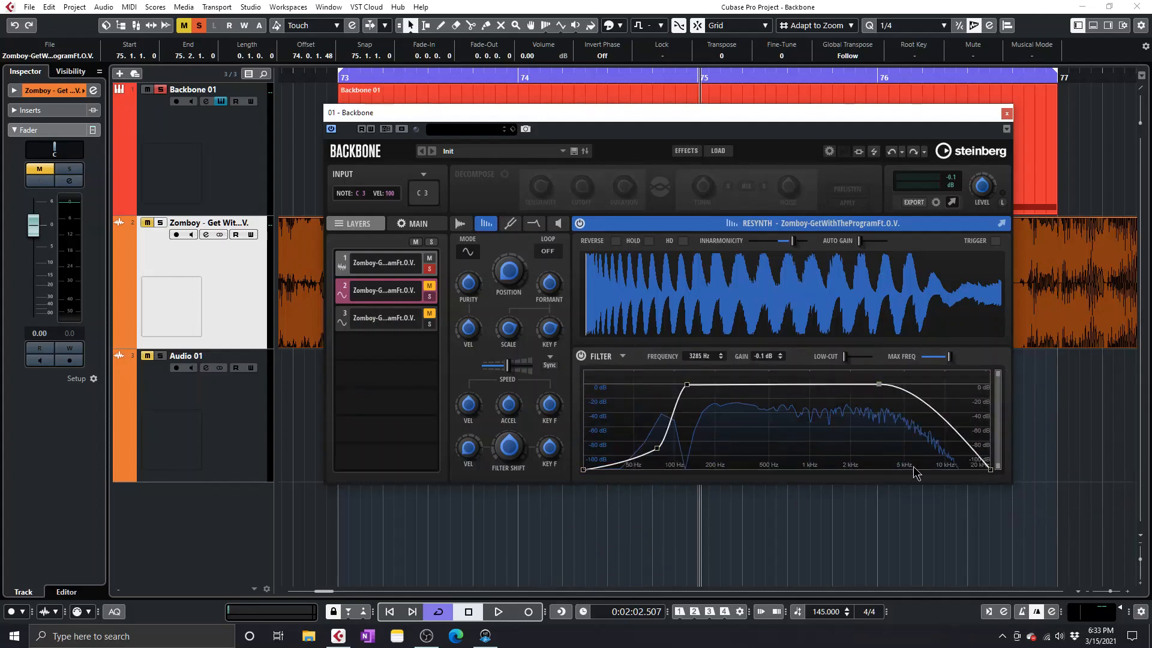
click(919, 454)
Set the frequencies of layer 2's two upper filter nodes to 163 Hz and 2229 Hz.
click(686, 385)
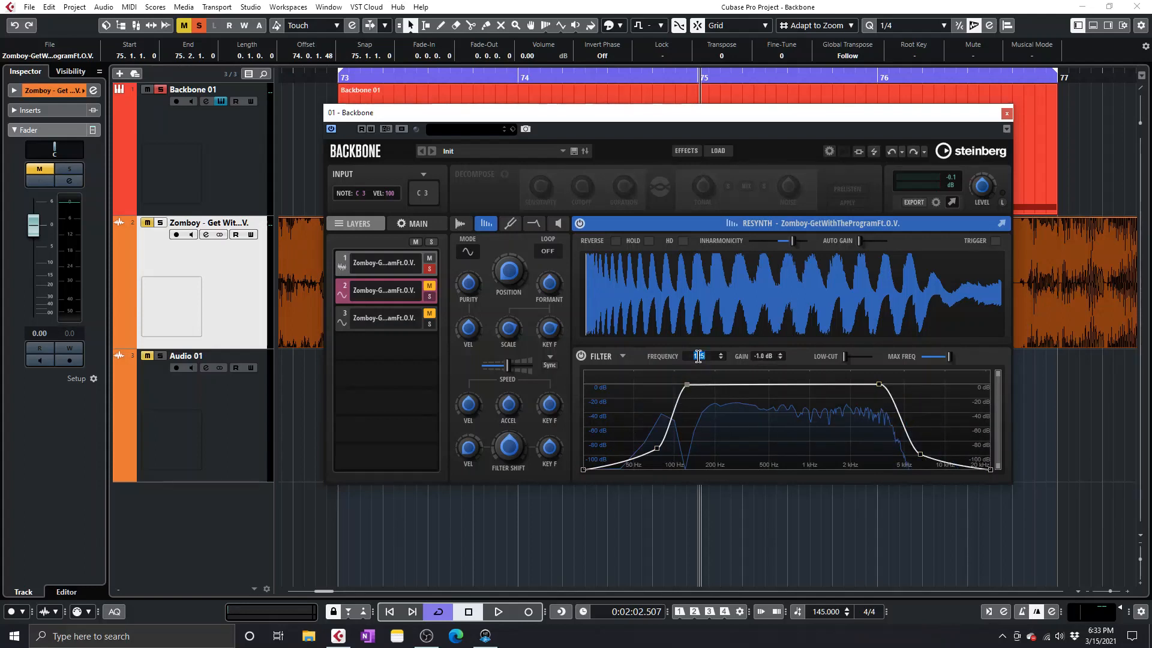
key(Return)
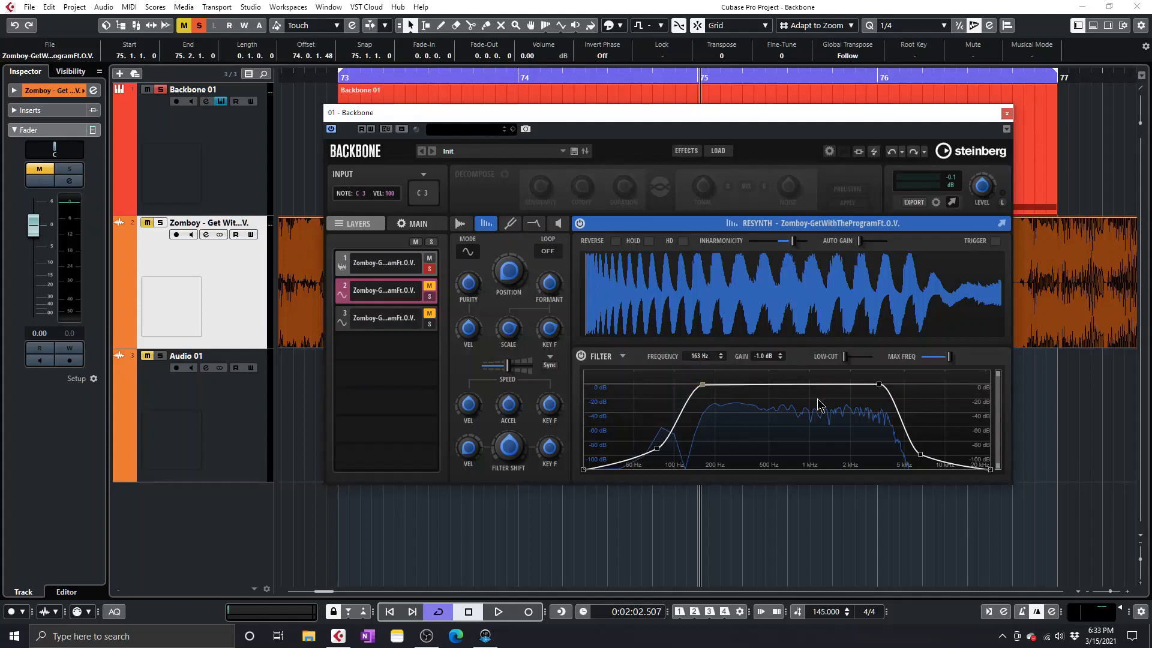
drag(849, 416, 909, 374)
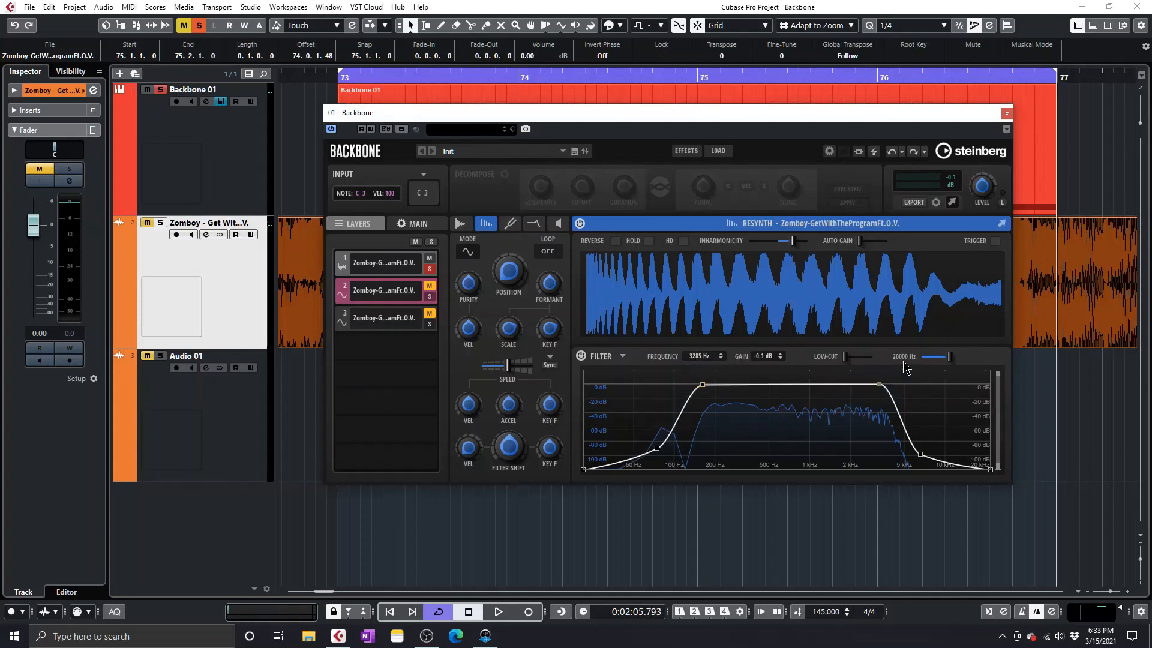
double_click(698, 356)
text(2229)
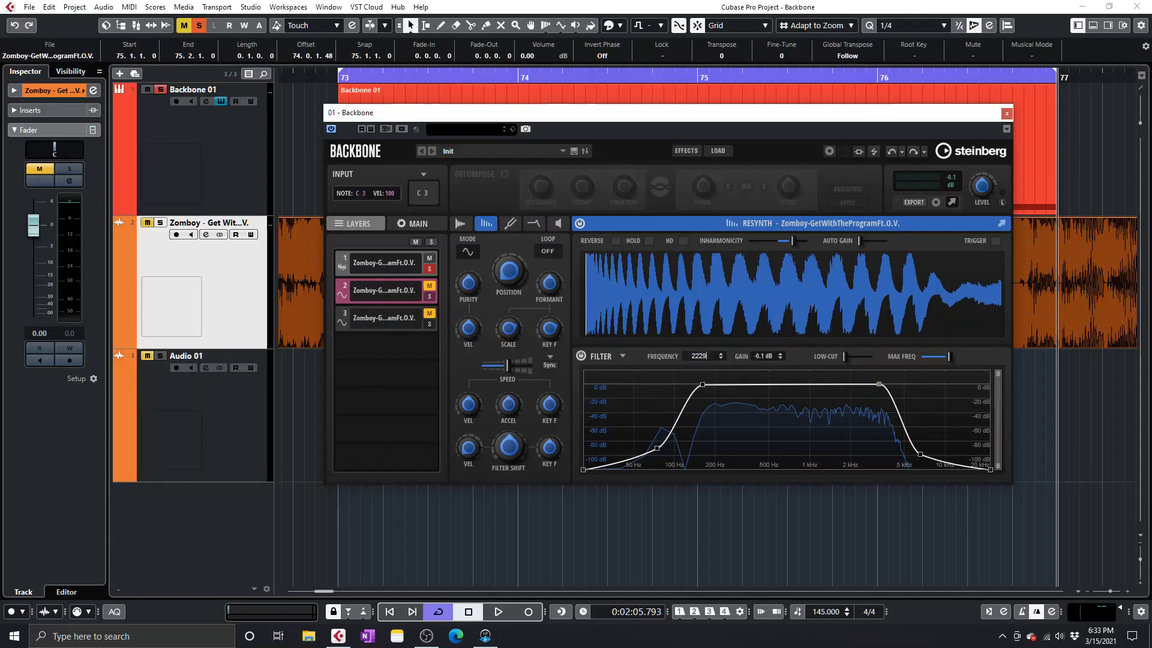
key(Return)
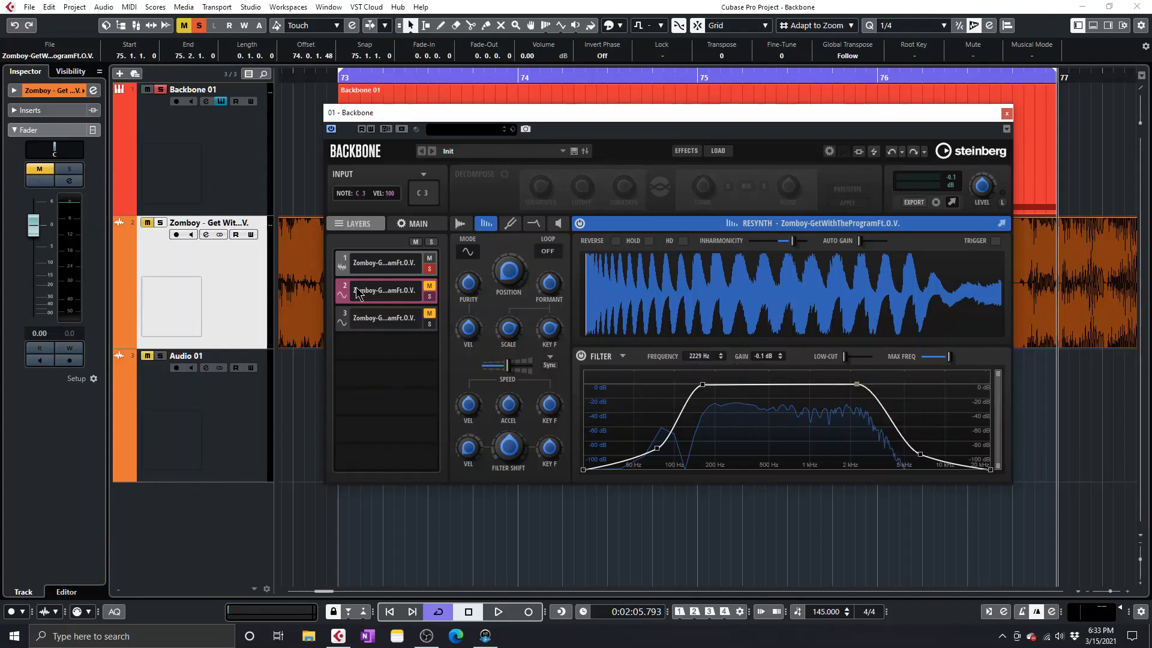
Solo layer 2 and move its lower filter nodes to -120 dB at 163 Hz and 2229 Hz, making both band edges vertical.
click(372, 270)
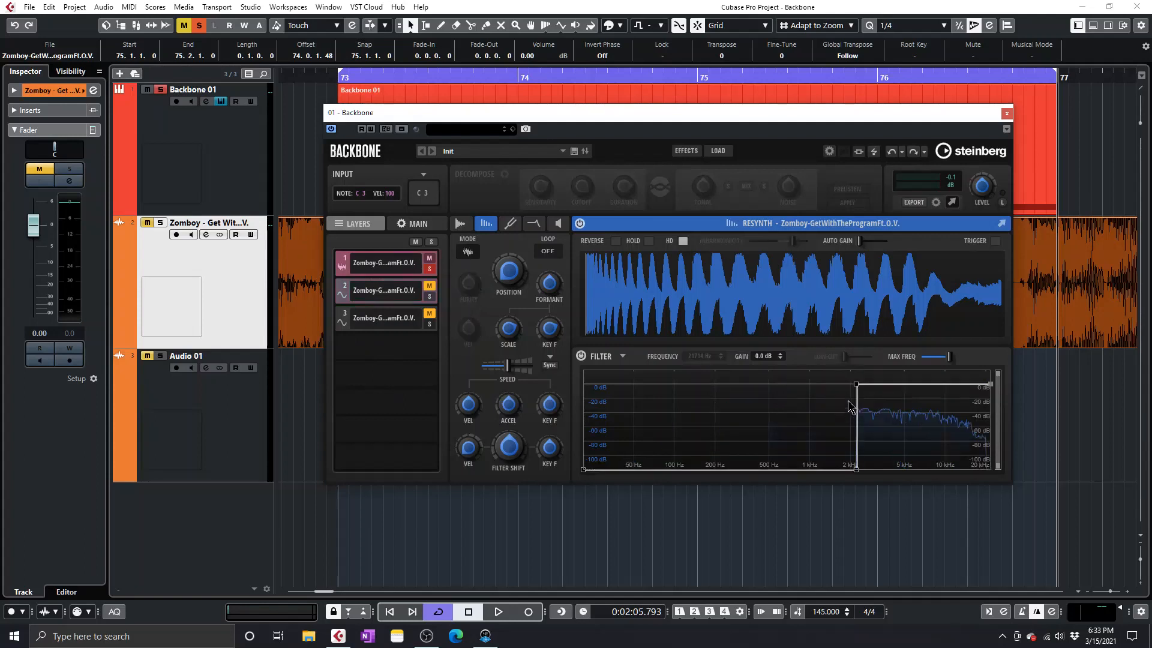
click(384, 318)
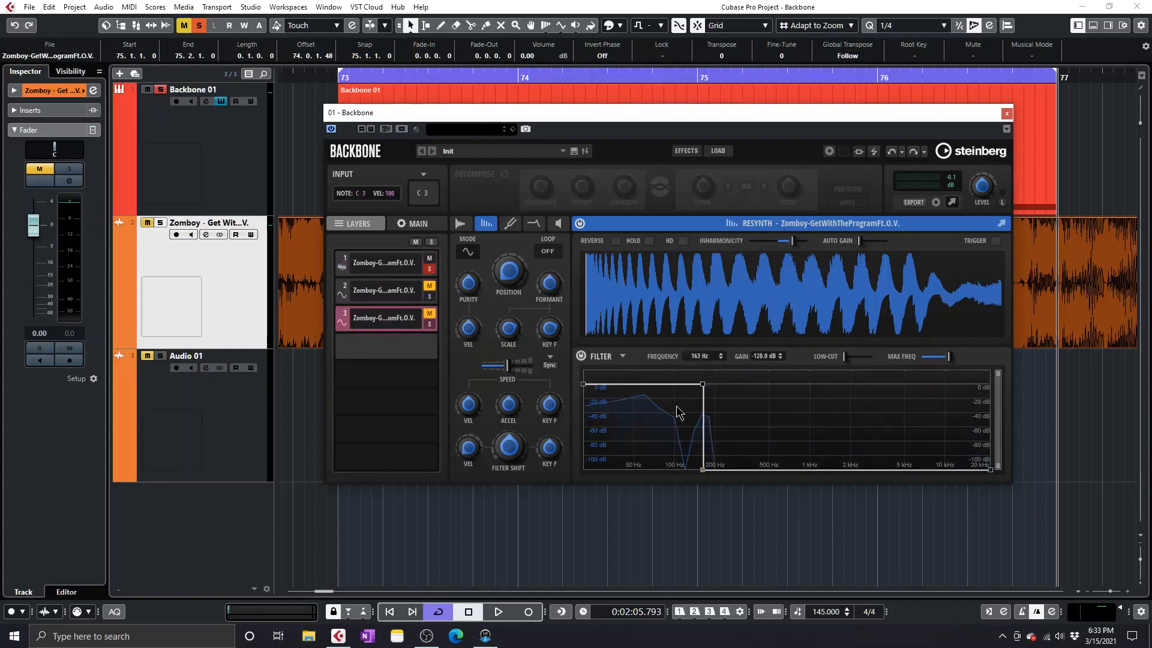
click(387, 293)
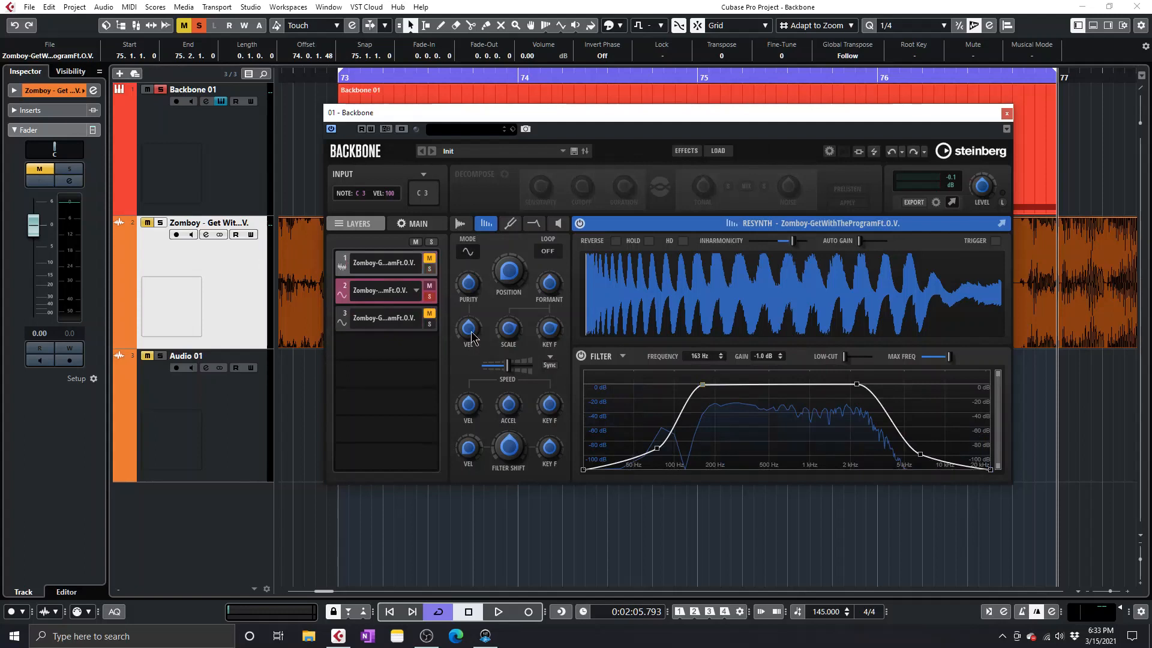
drag(922, 454, 856, 469)
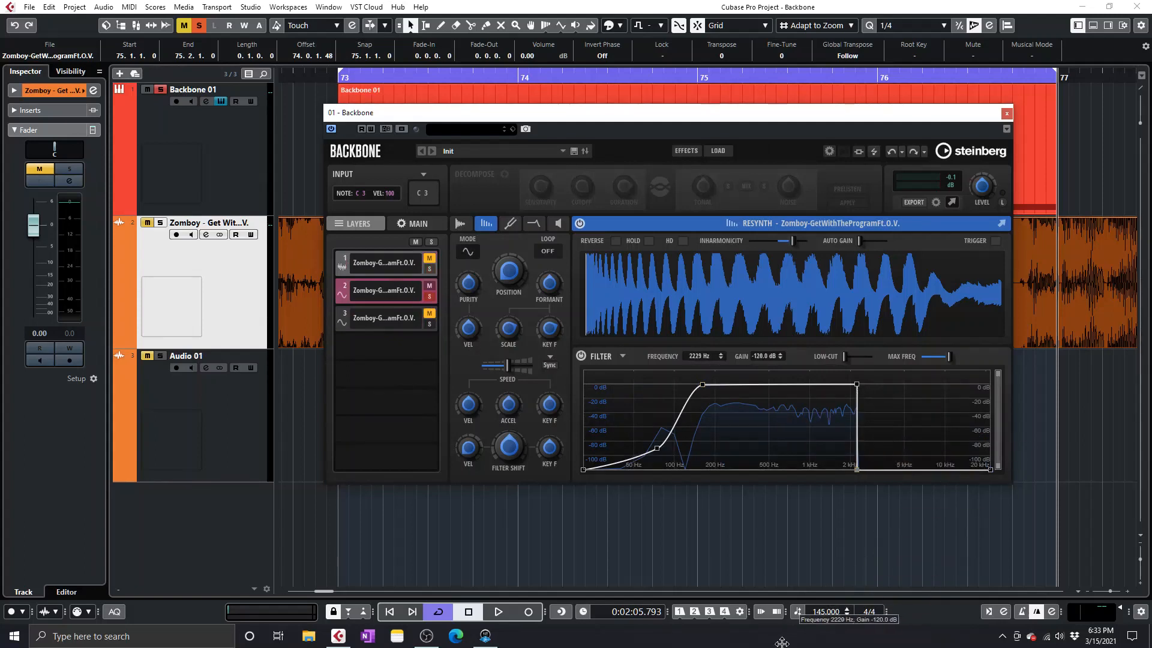
drag(655, 452, 703, 469)
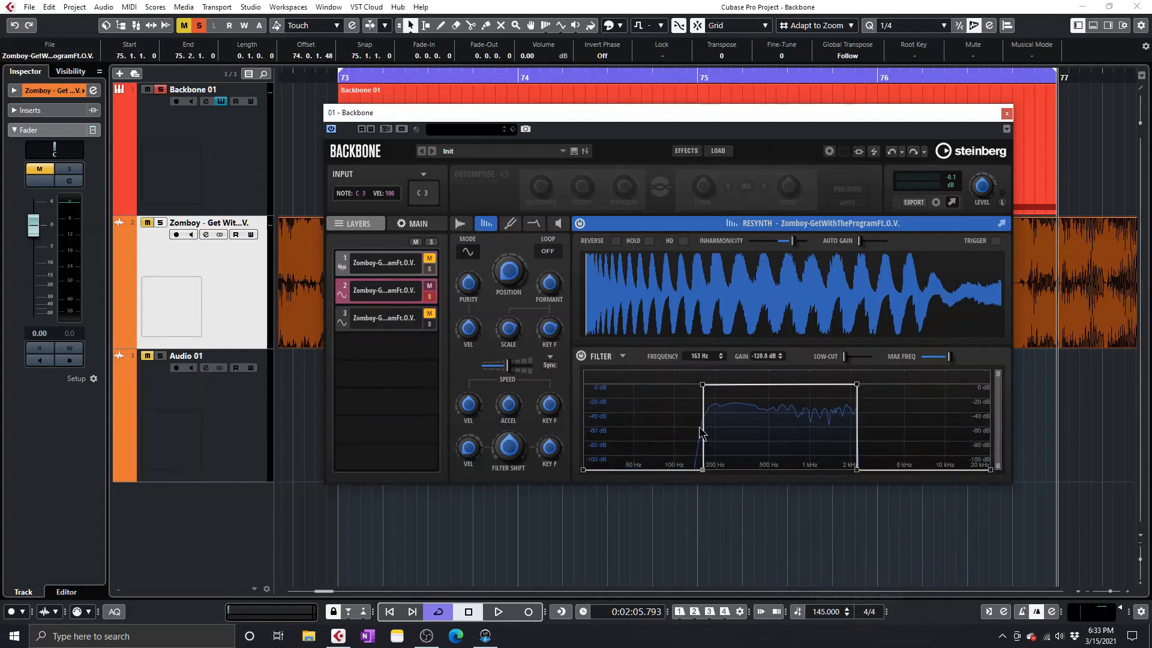
Set both upper nodes of layer 2's band-pass to 0 dB gain and play back the layer.
double_click(757, 356)
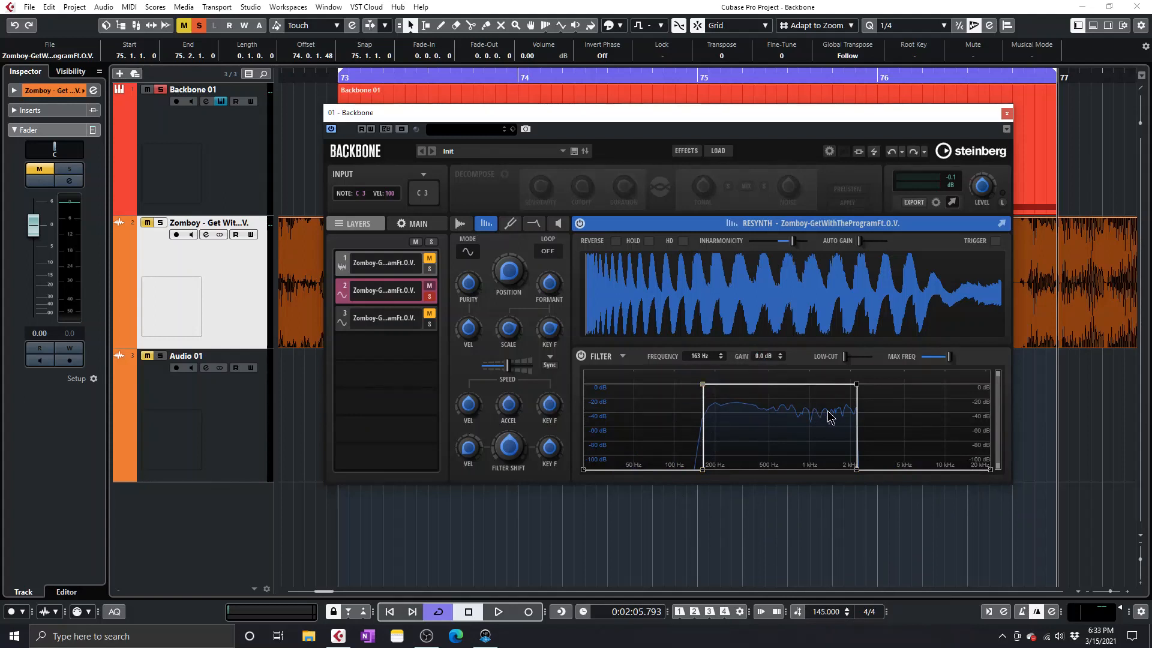
click(856, 384)
key(space)
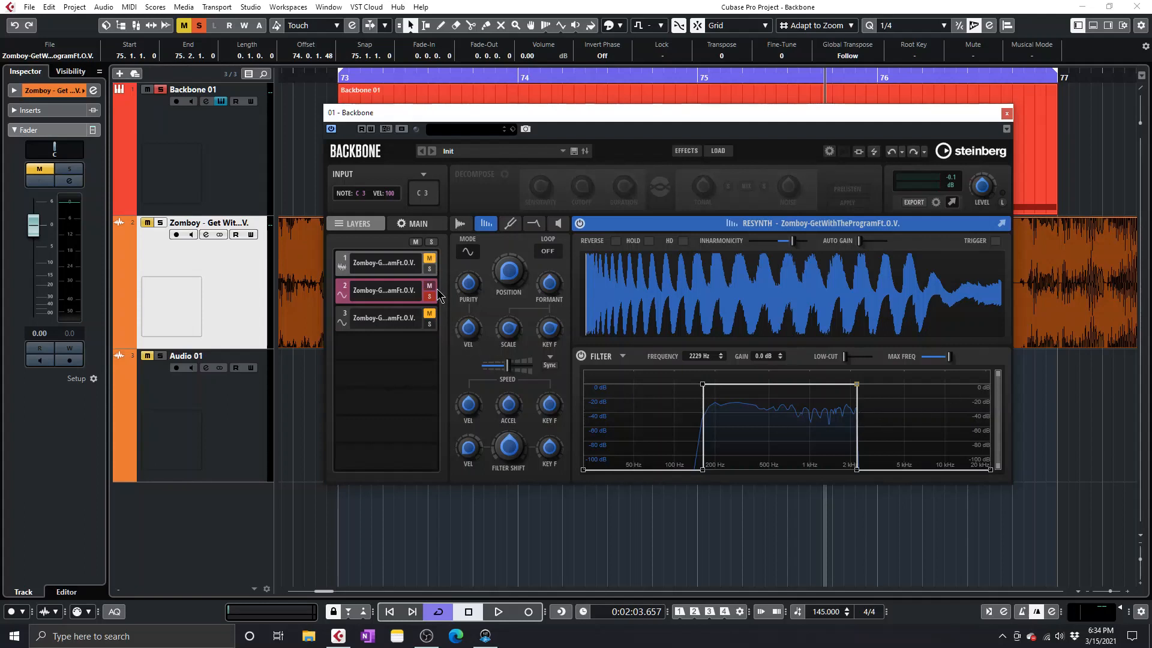
Solo layer 1 and open its amp envelope with the waveform displayed behind it.
click(407, 273)
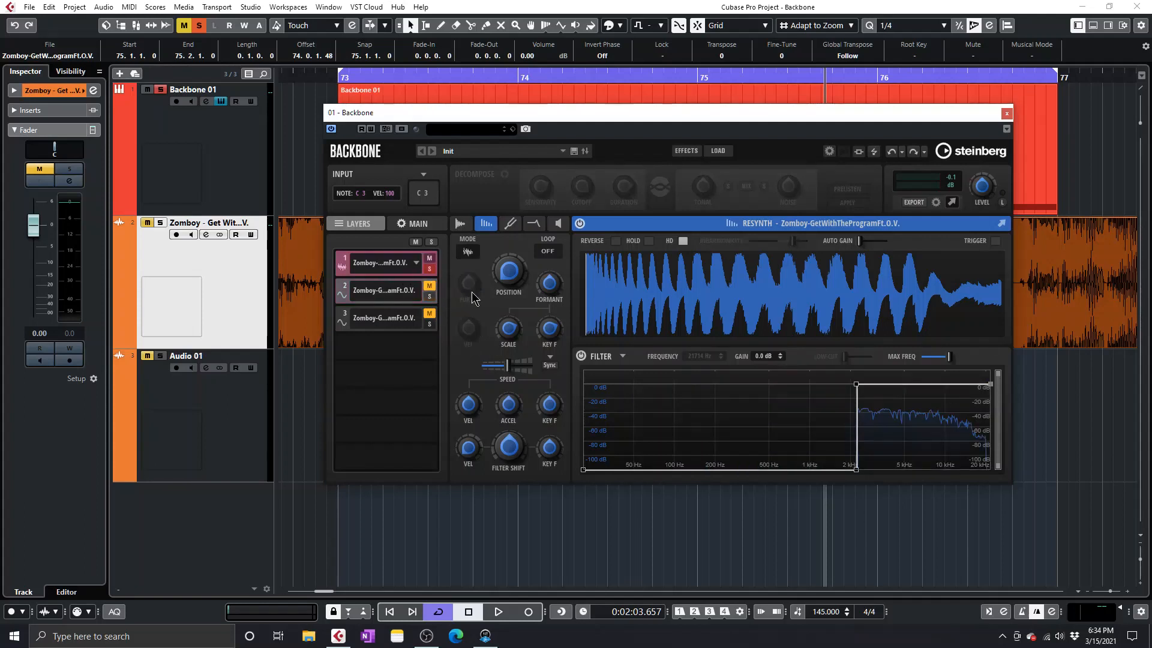
click(558, 223)
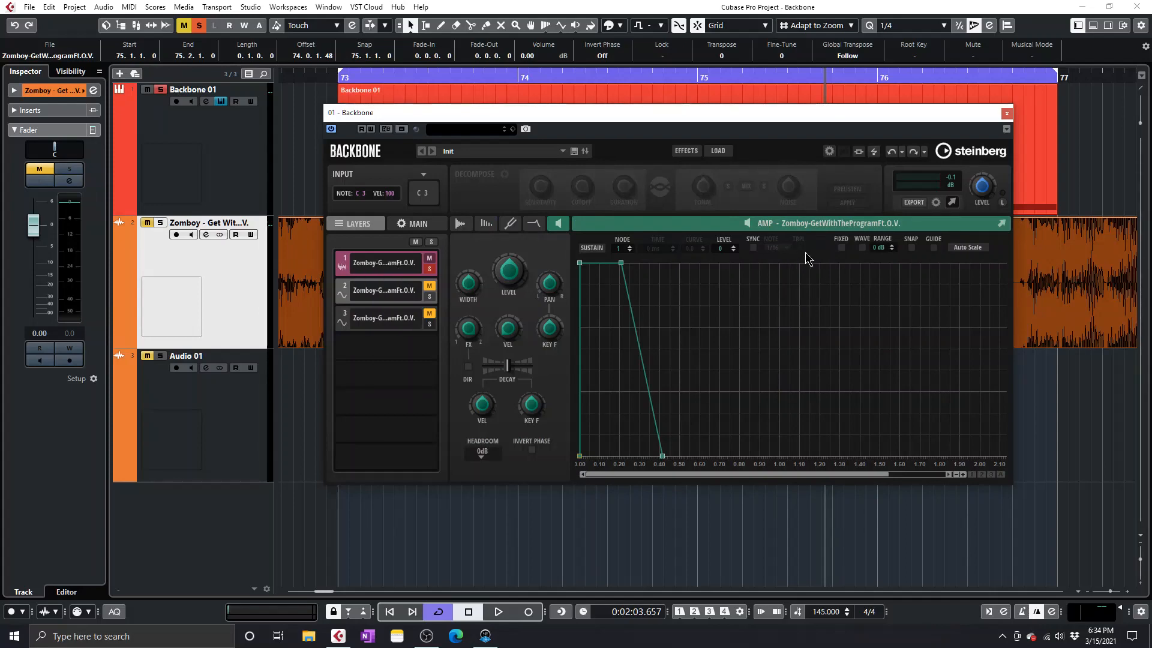
click(861, 249)
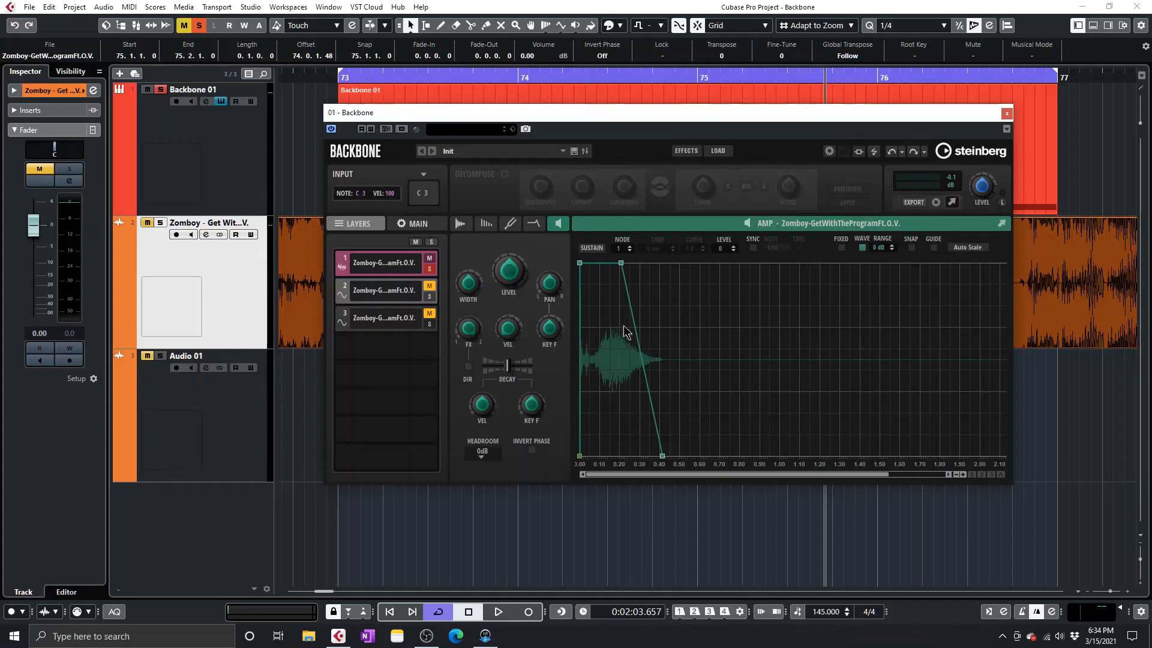
Shorten layer 1's amp envelope during playback to a hold of about 72 ms and a final decay of about 6 ms.
drag(621, 263, 601, 262)
key(space)
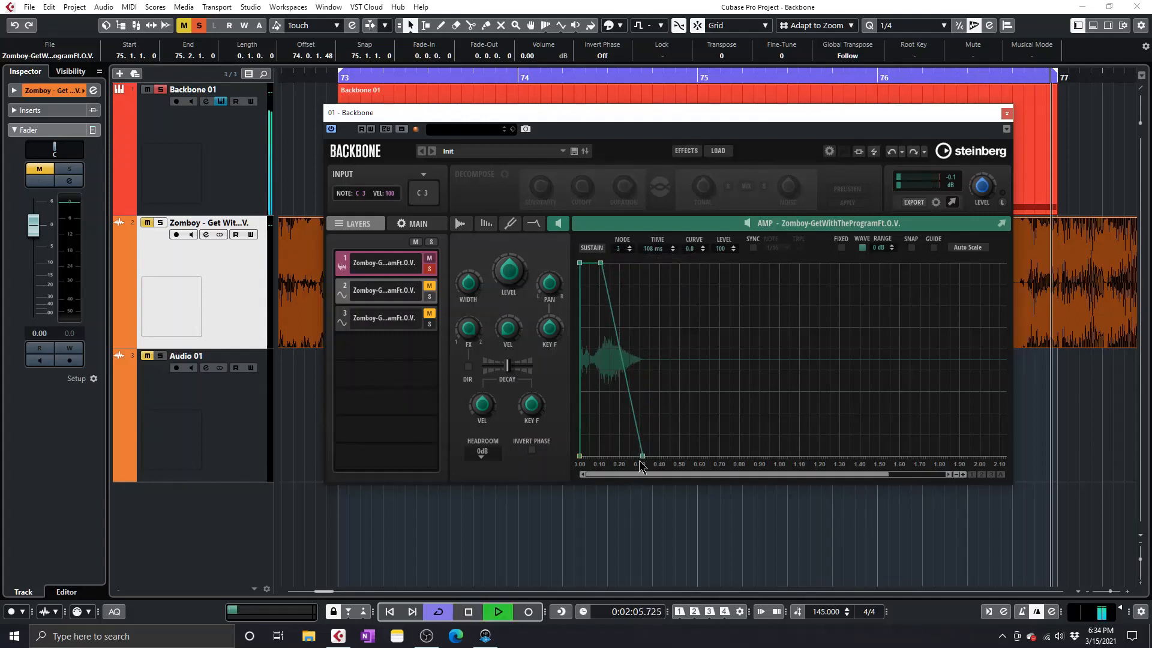
drag(642, 456, 531, 583)
drag(601, 262, 593, 265)
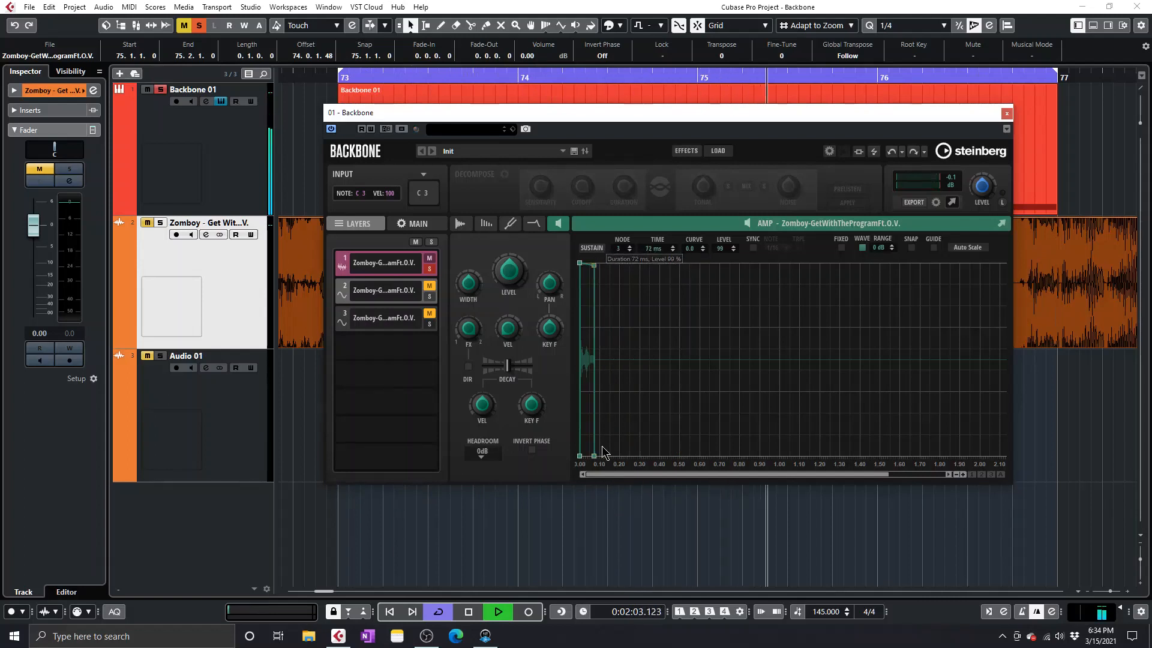
click(592, 456)
drag(591, 456, 595, 456)
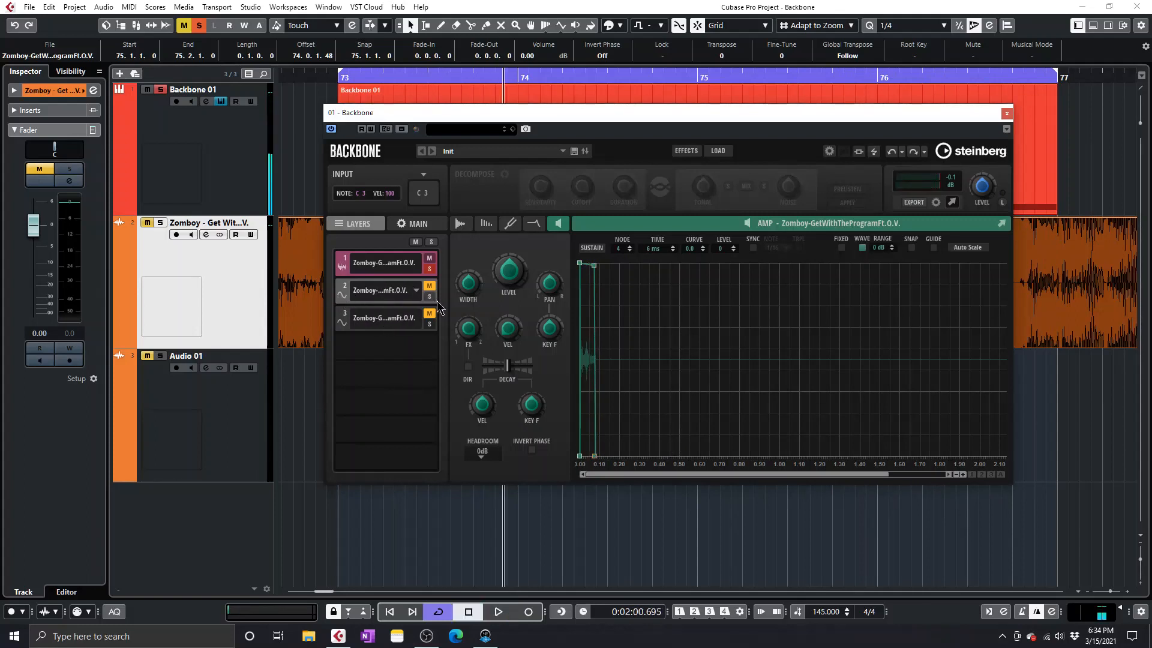
Solo layer 2 and shorten its amp envelope during playback to a hold of about 102 ms with a 0 ms decay.
click(430, 296)
click(390, 293)
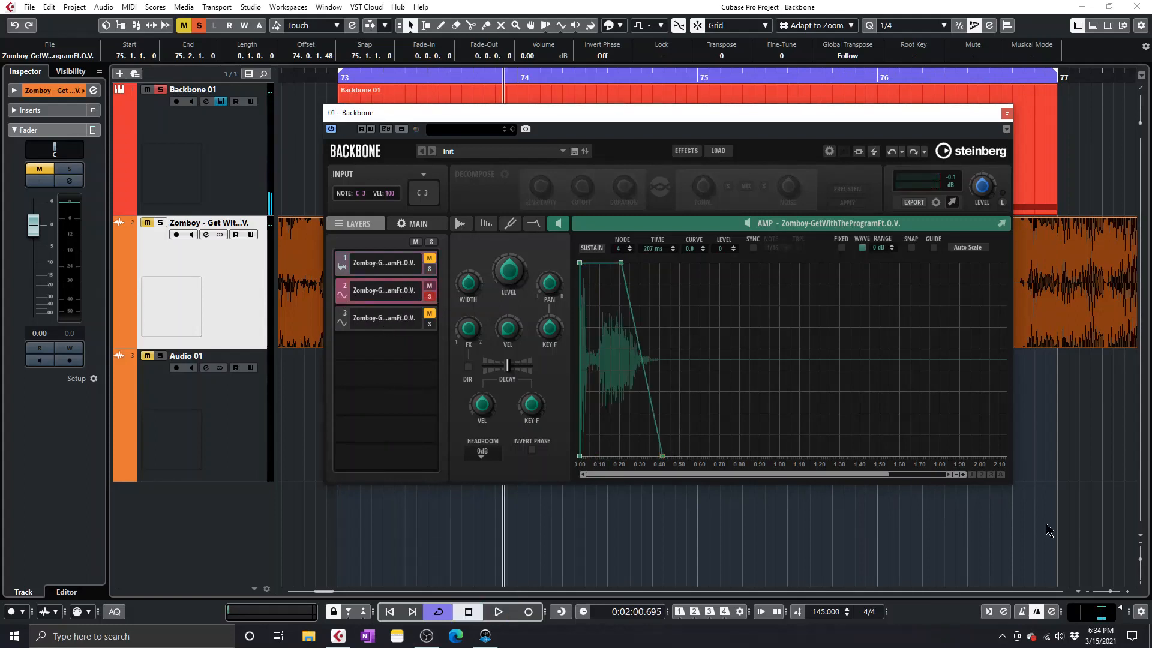
key(space)
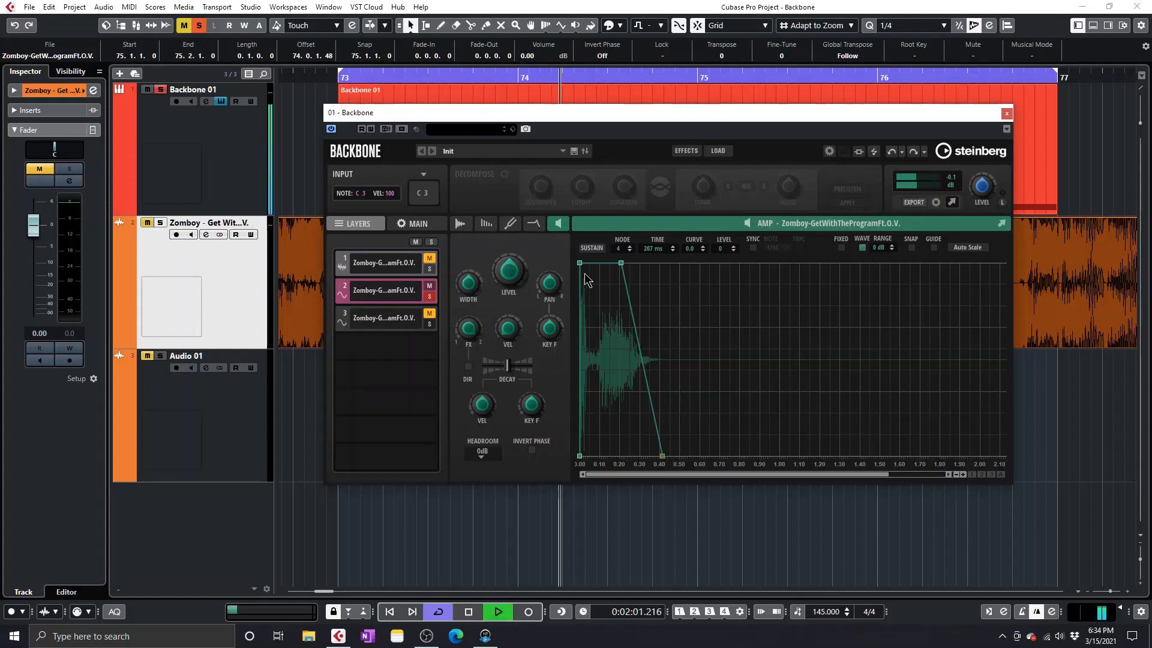
drag(623, 263, 599, 263)
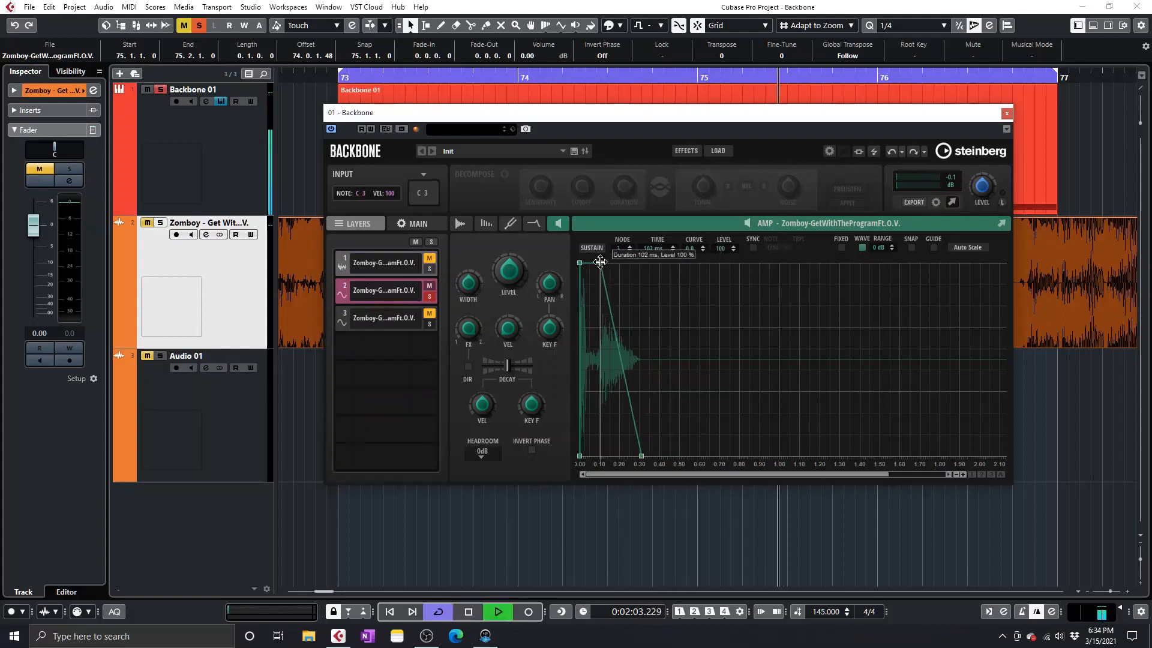
drag(647, 463, 603, 463)
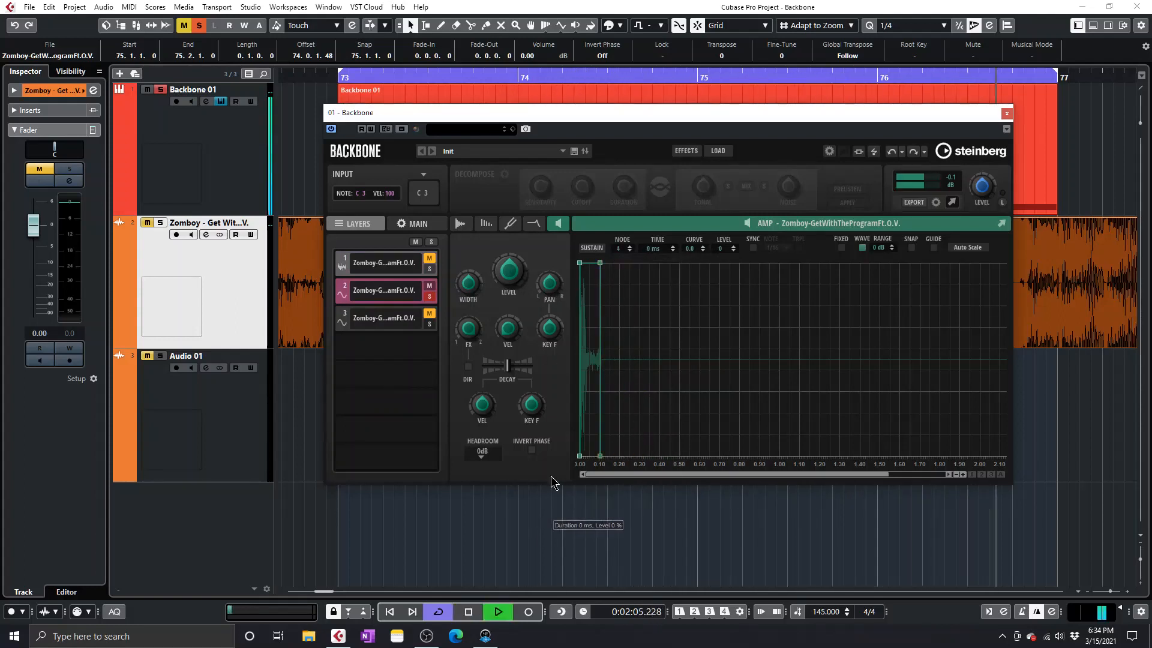
Reduce layer 2's envelope hold to about 69 ms, lengthen its decay to about 33 ms, and bend the decay segment slightly inward.
drag(597, 263, 592, 263)
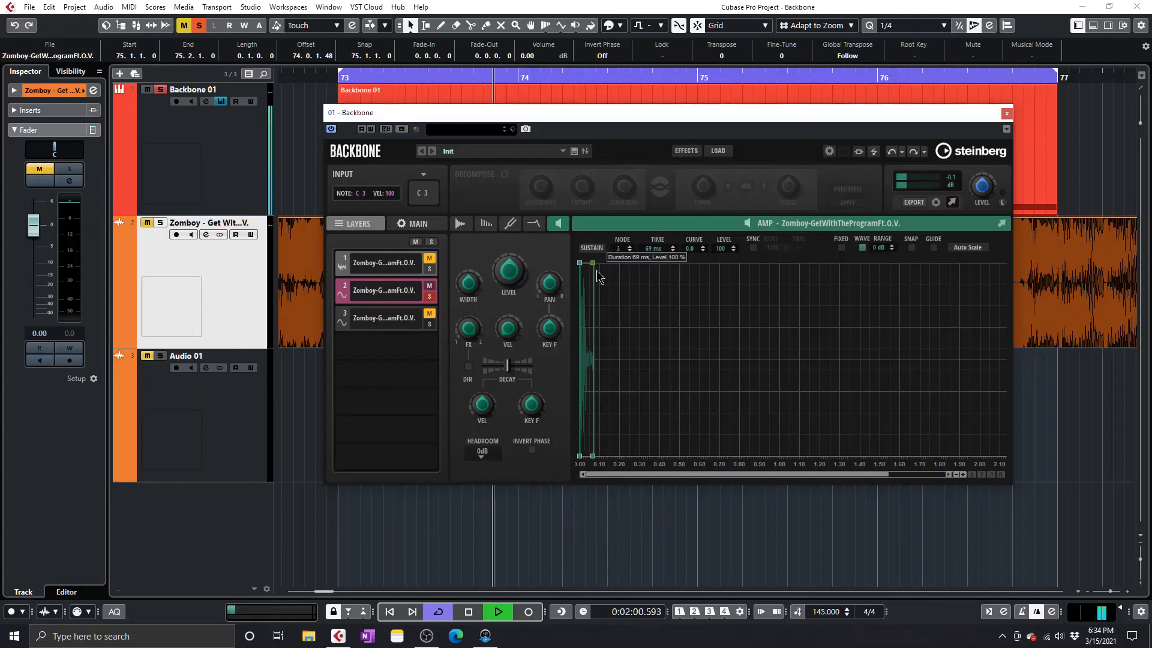
drag(594, 455, 602, 456)
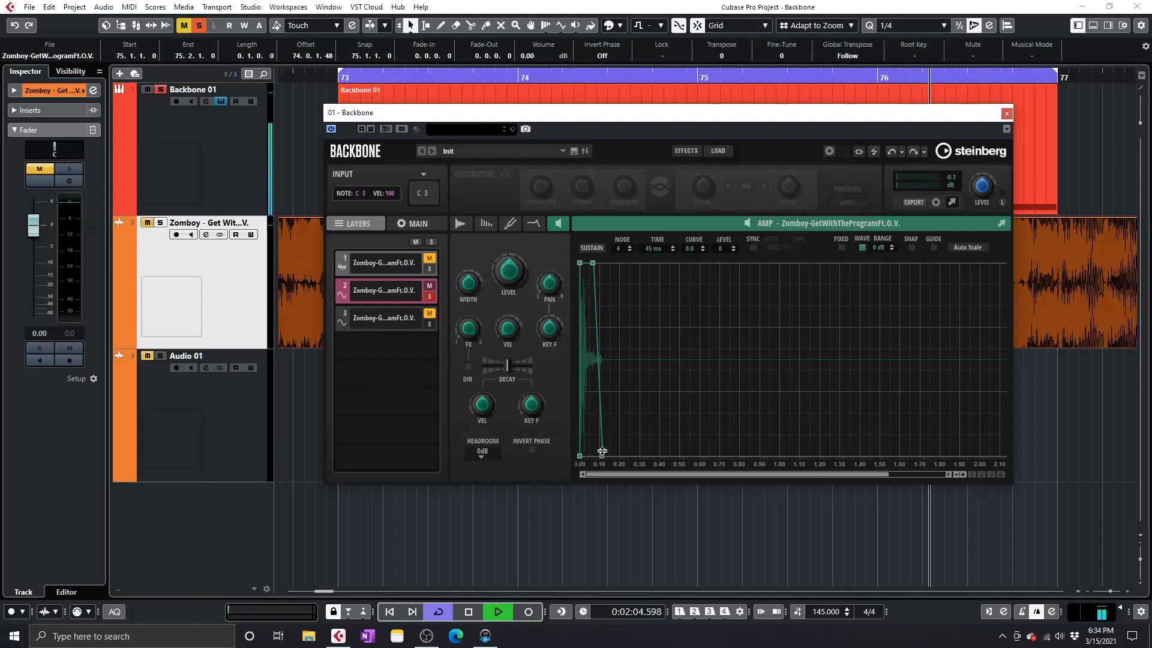
drag(602, 456, 600, 457)
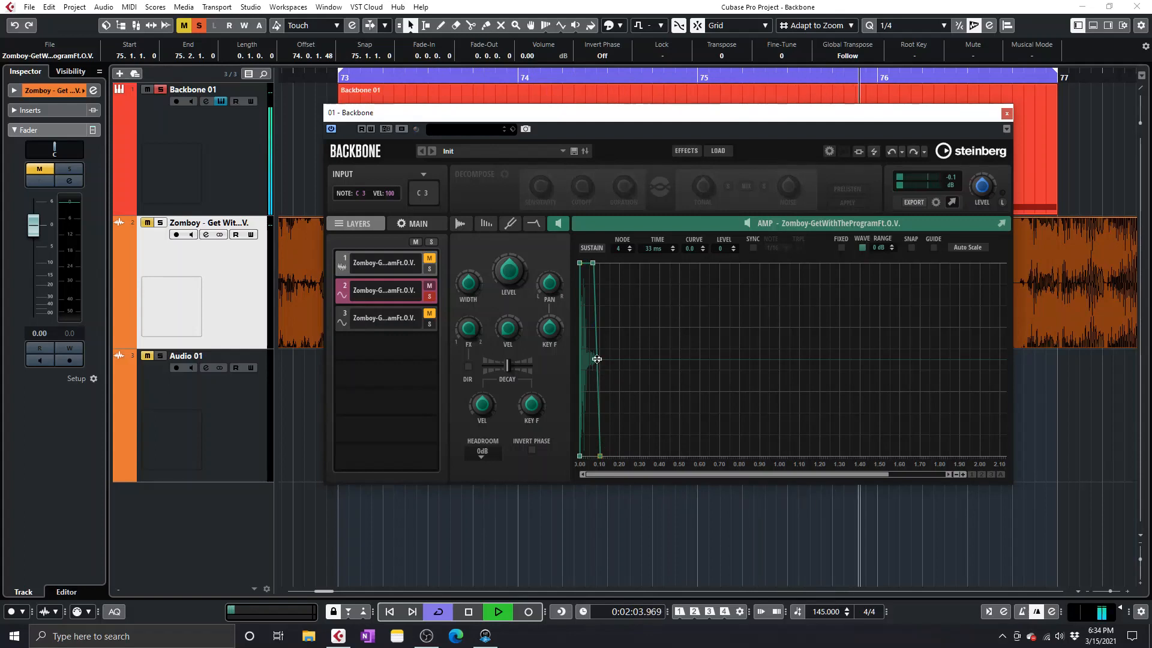
drag(597, 365, 596, 368)
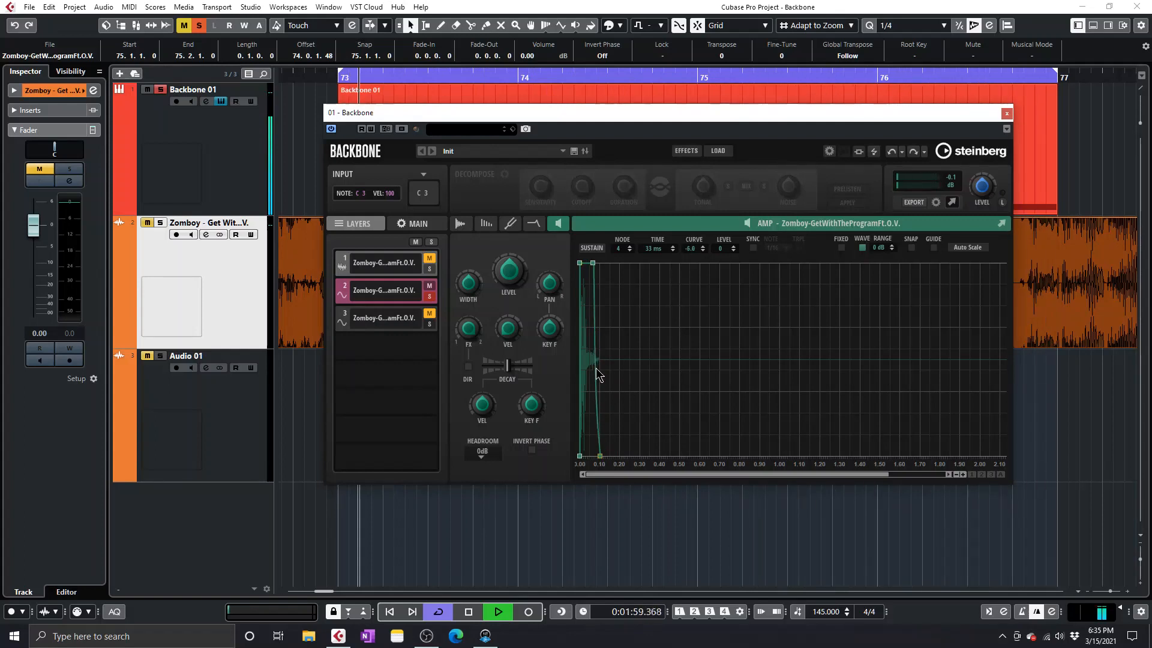
key(space)
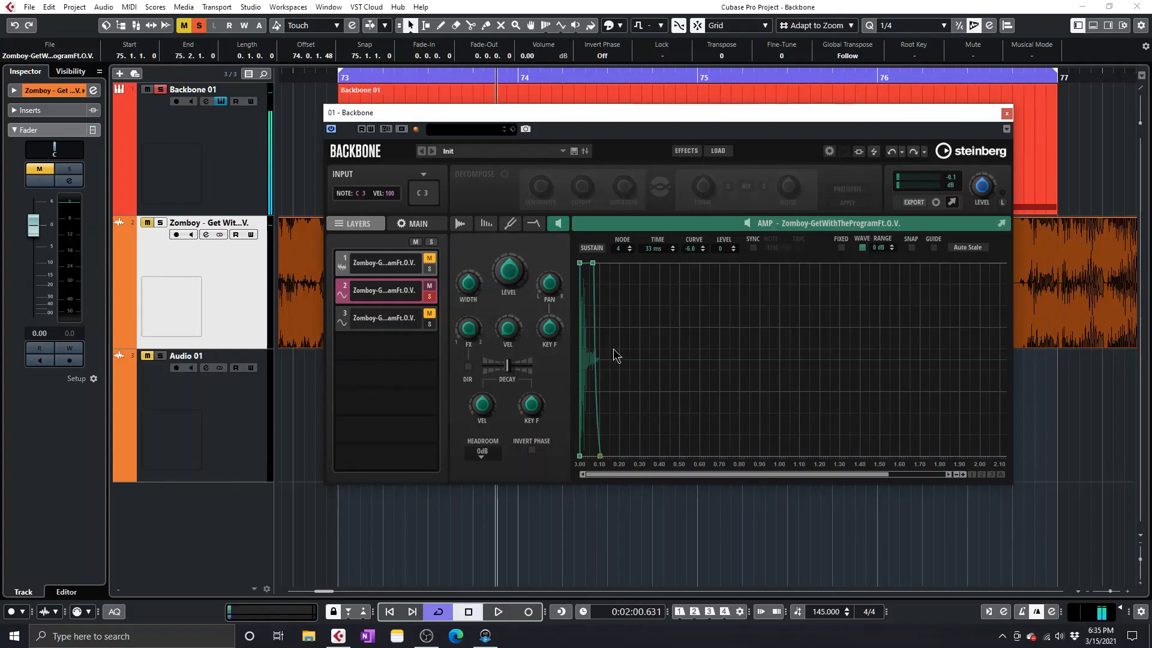
Solo layer 3 and adjust its amp envelope during playback to a hold of about 195 ms and a decay of about 237 ms.
click(430, 328)
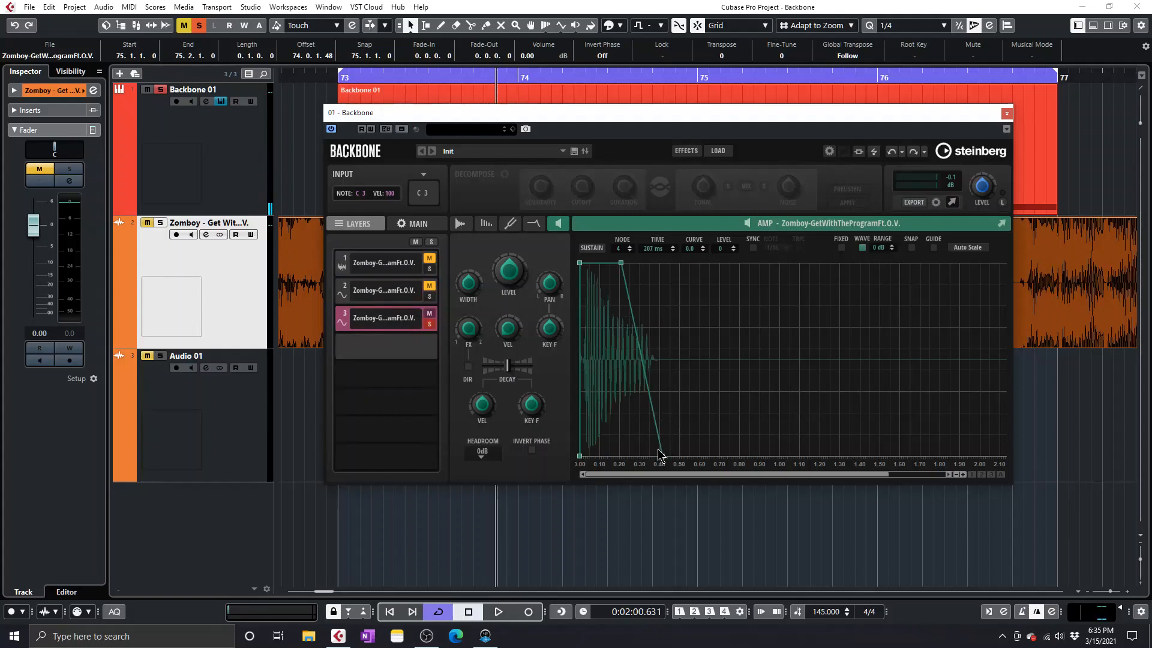
key(space)
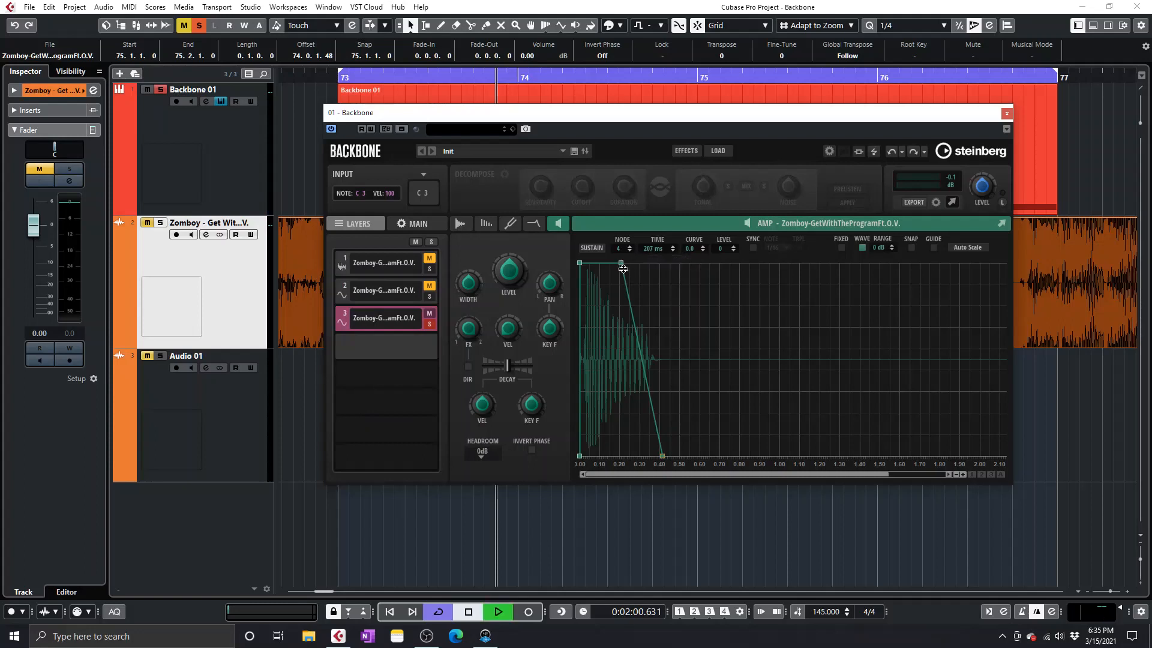
drag(622, 263, 618, 262)
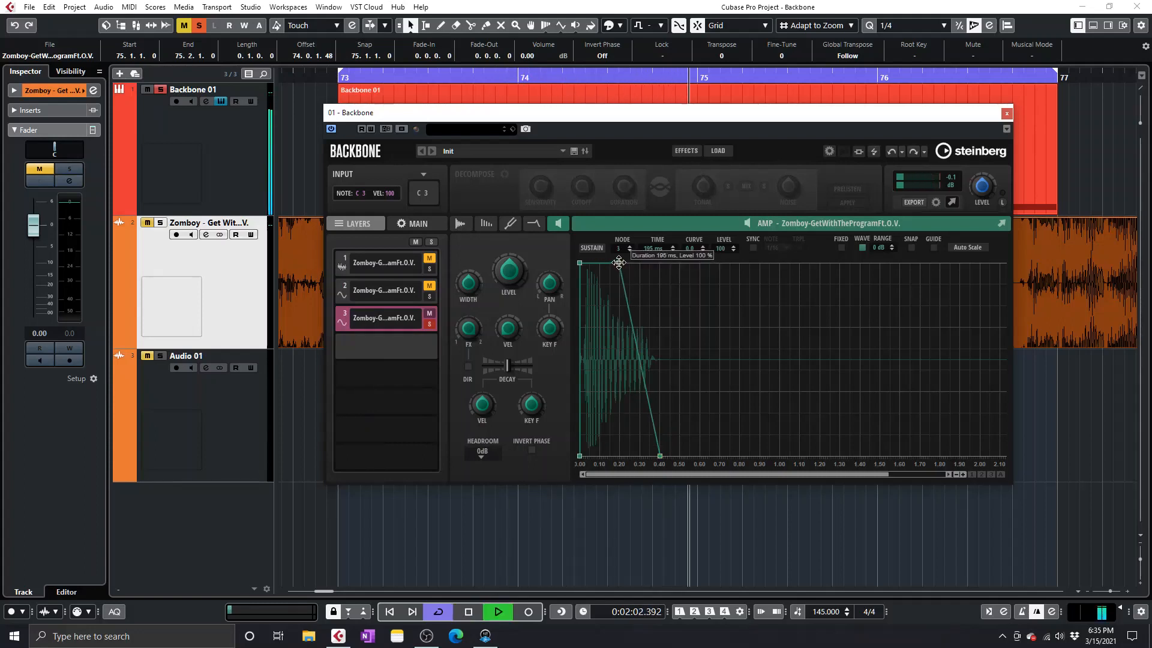
drag(660, 456, 666, 457)
key(space)
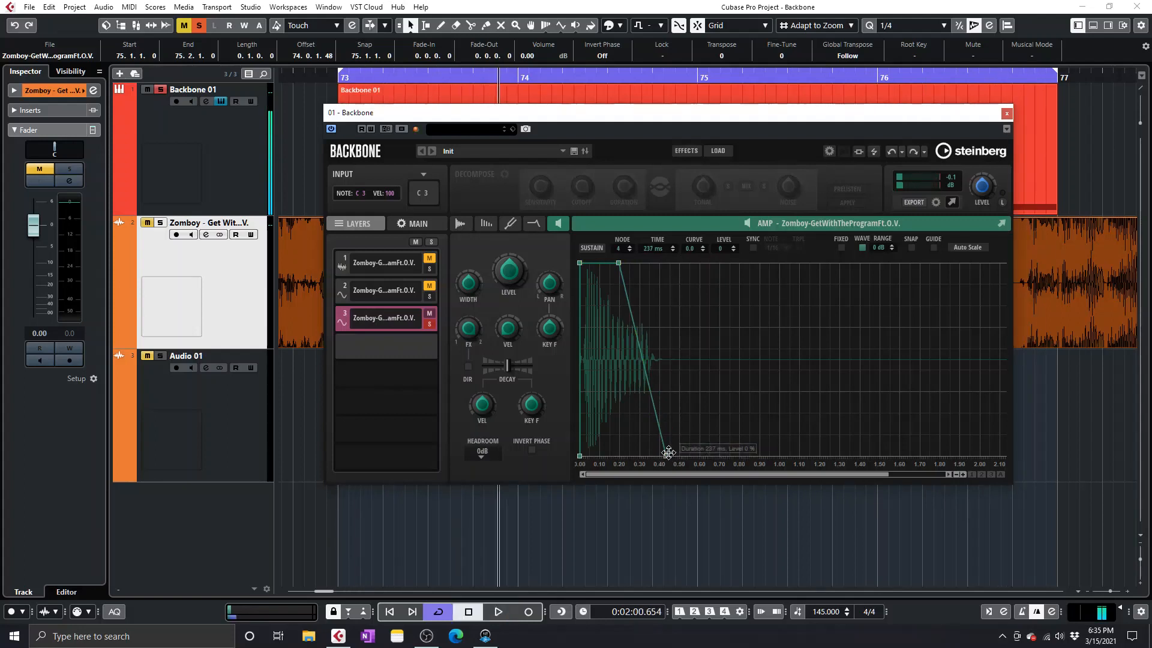
Turn off layer 3's solo and audition all three layers together several times on note C 3.
click(424, 200)
click(424, 200)
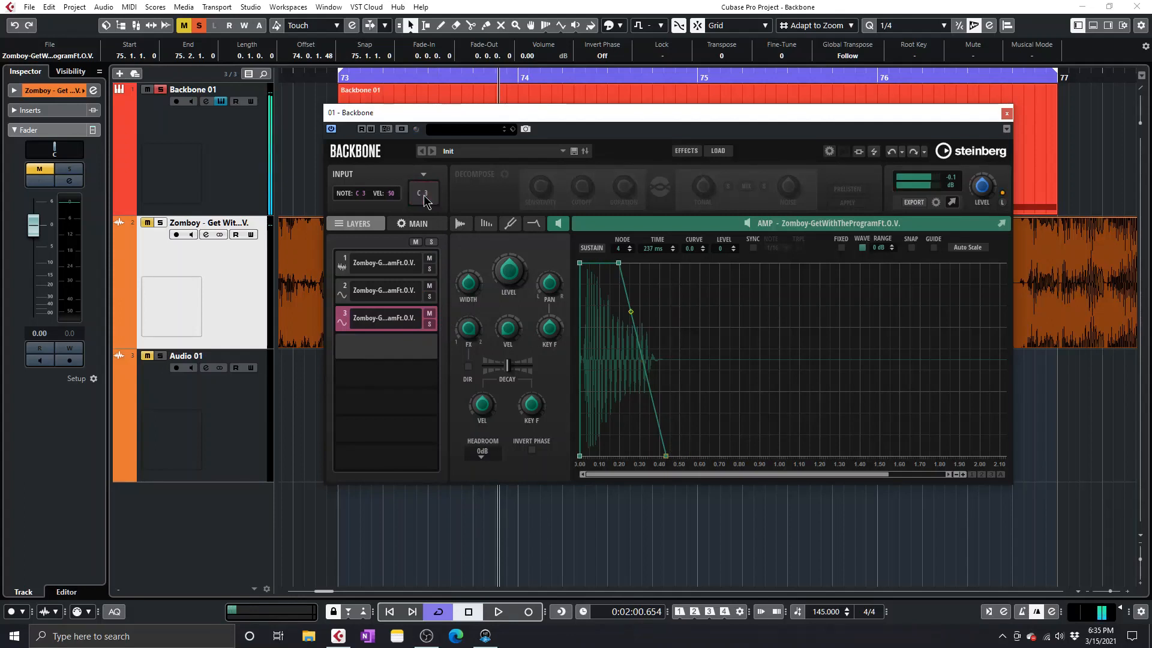
click(424, 201)
click(424, 200)
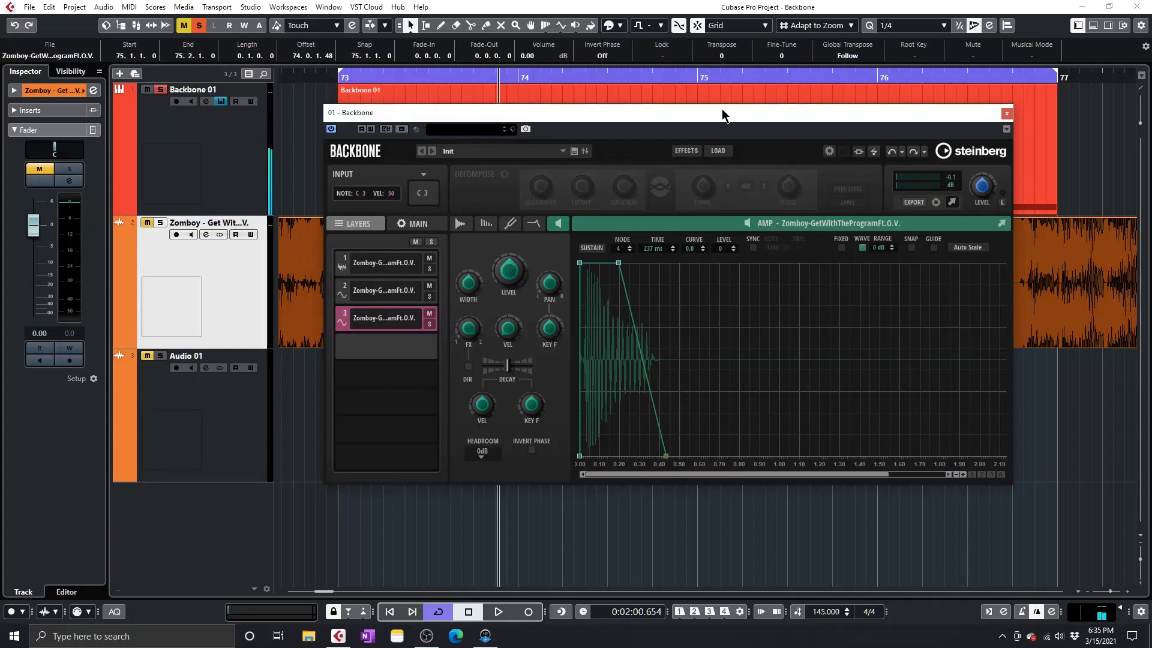
Export the layered sound as audio onto the Audio 01 track just before bar 76, copying the file to the project folder, and close the plug-in.
drag(722, 109, 485, 51)
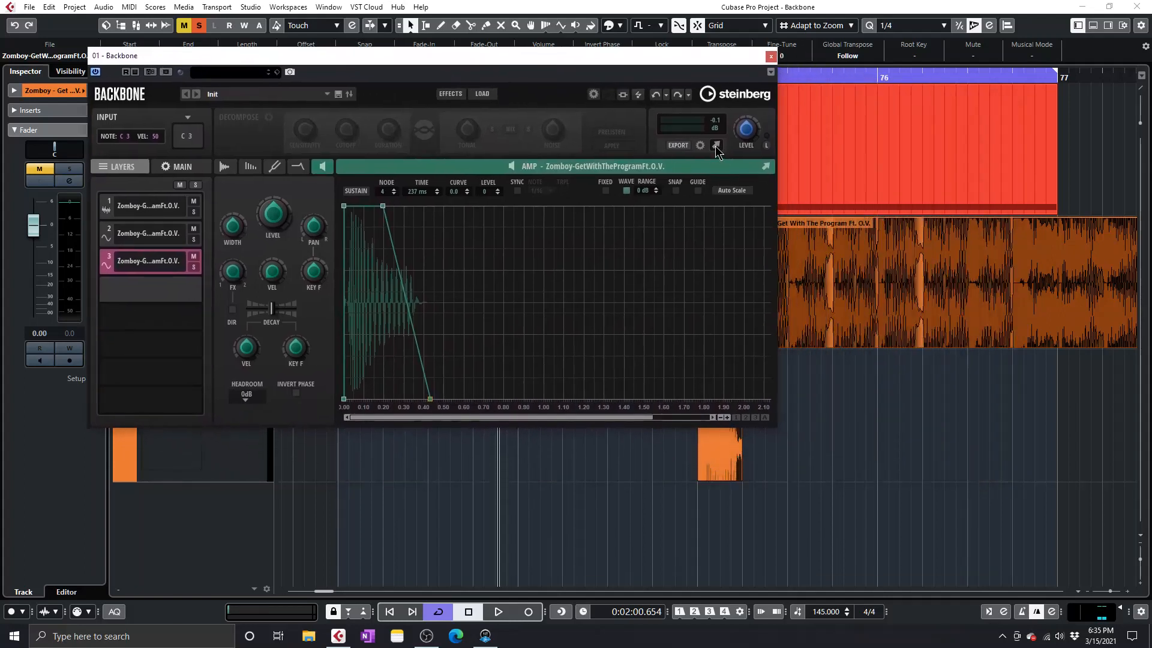
drag(848, 414, 854, 411)
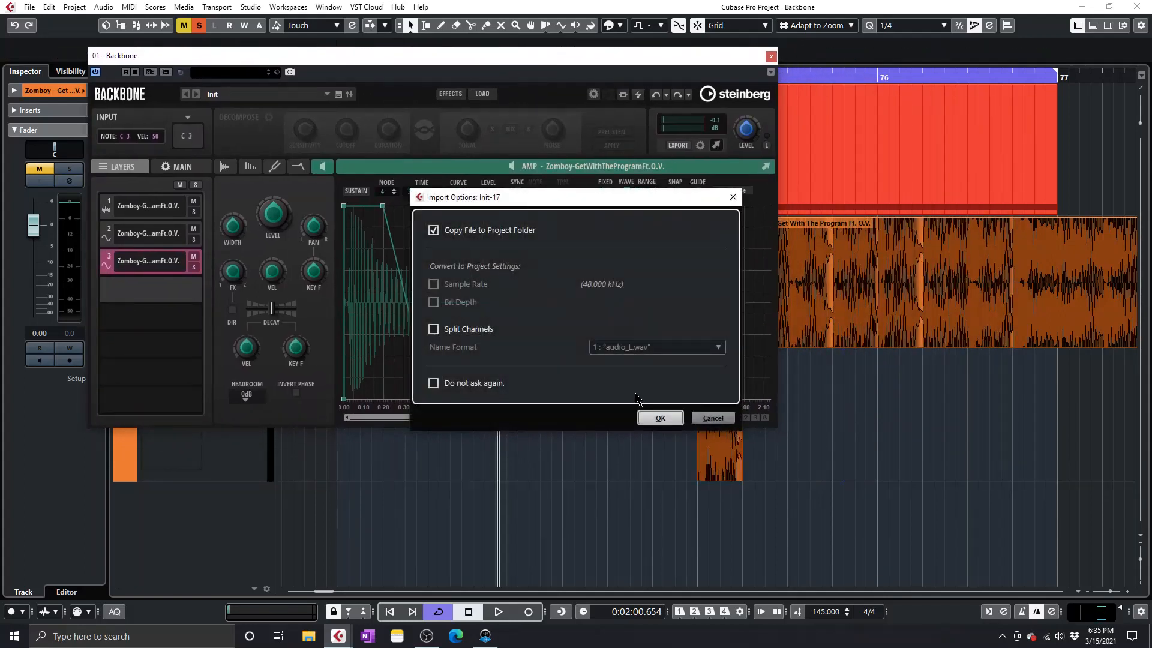
click(652, 418)
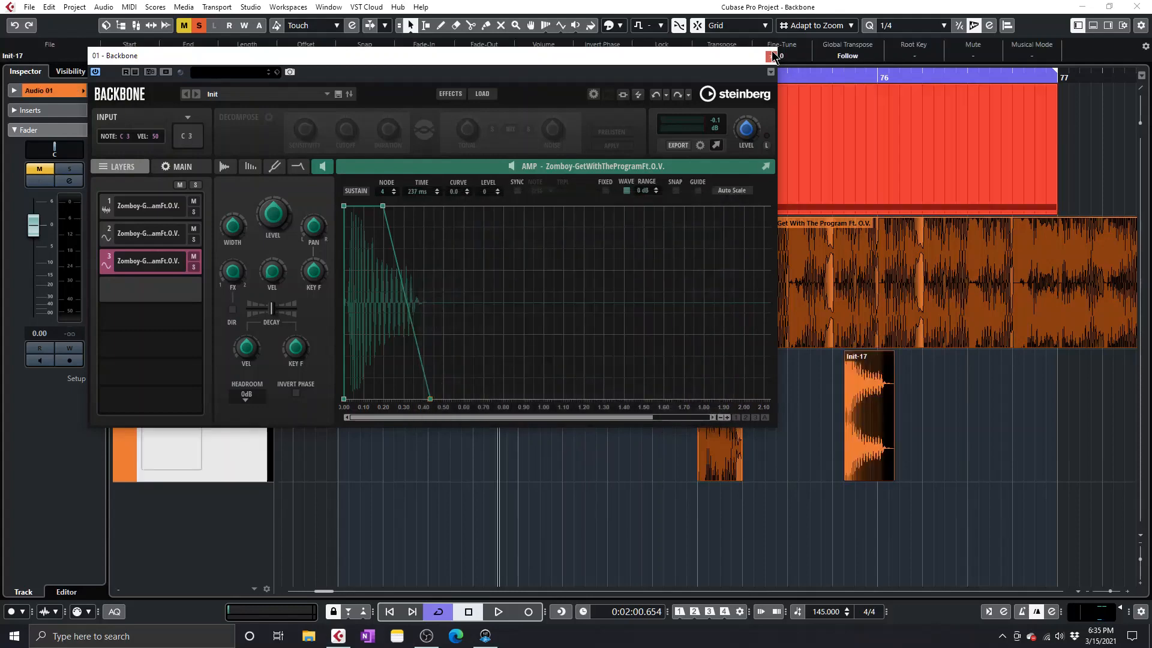
click(771, 57)
Compare the original slice at bar 75 with the exported Init-17 event by auditioning them alternately with the Play tool.
right_click(681, 444)
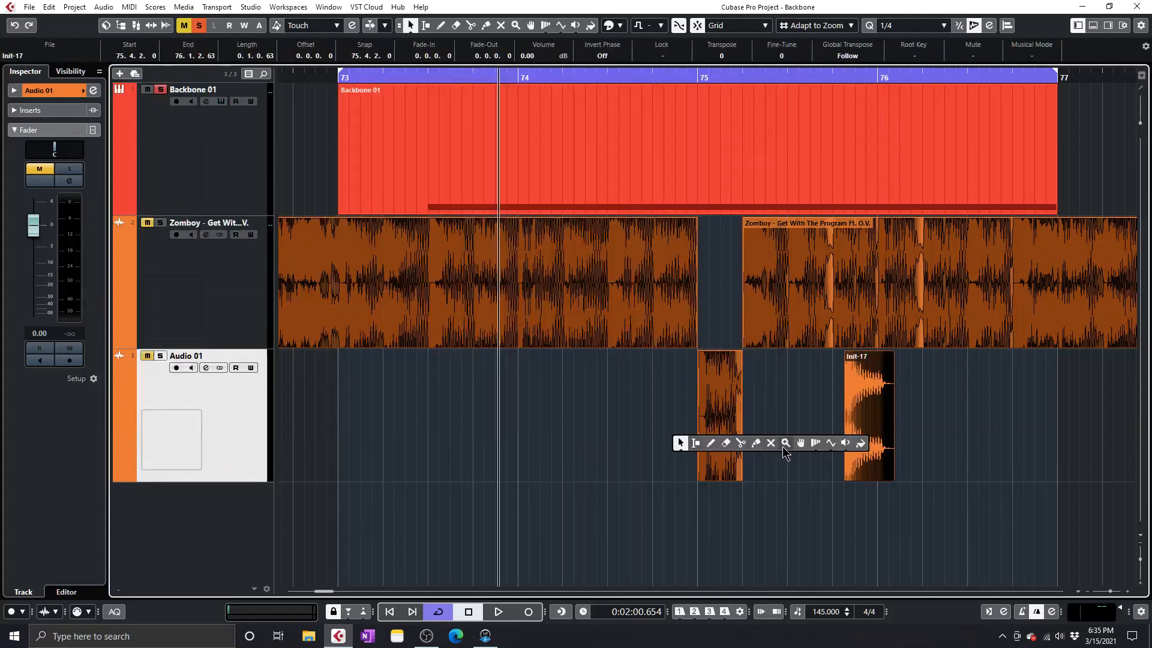
click(844, 443)
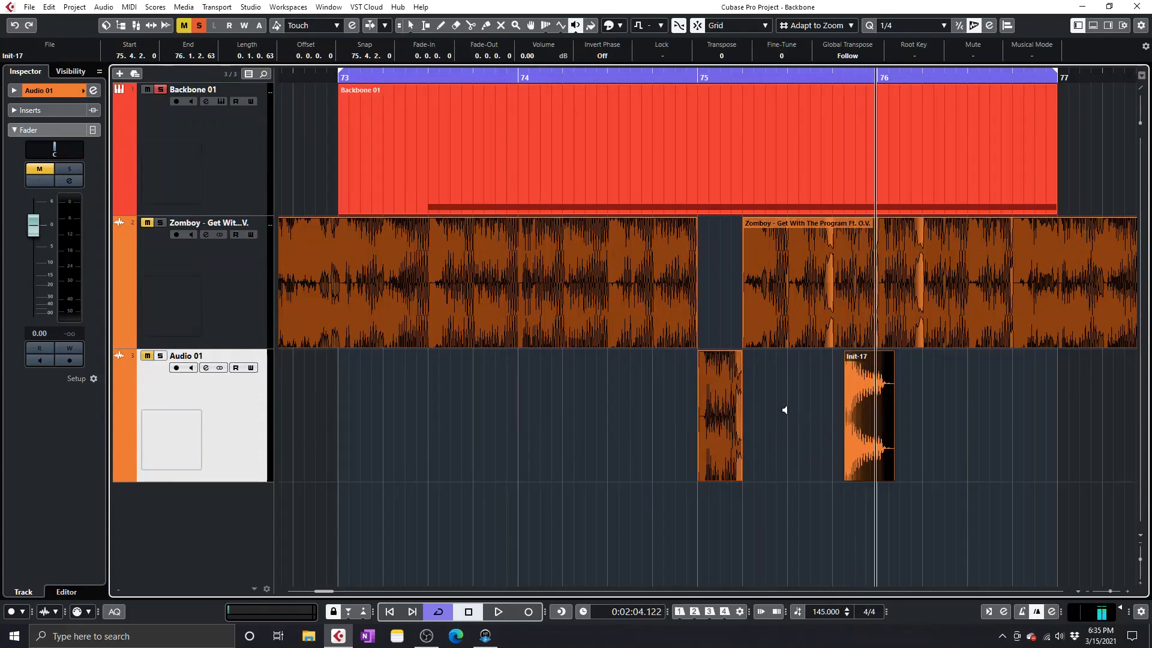
click(687, 415)
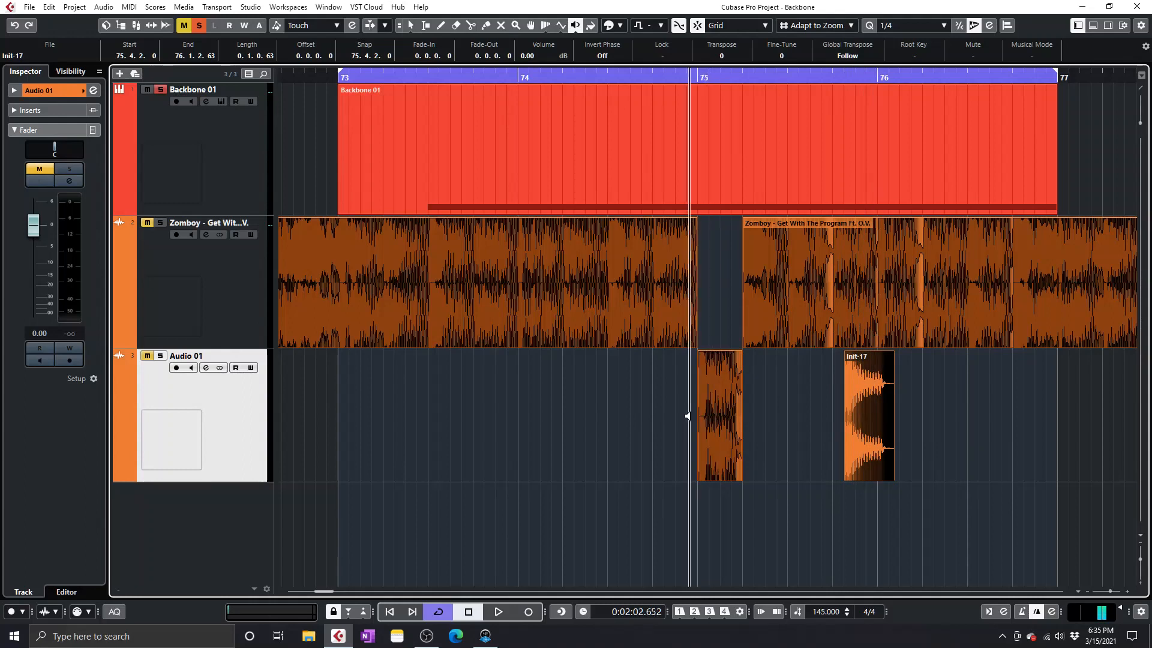
click(832, 412)
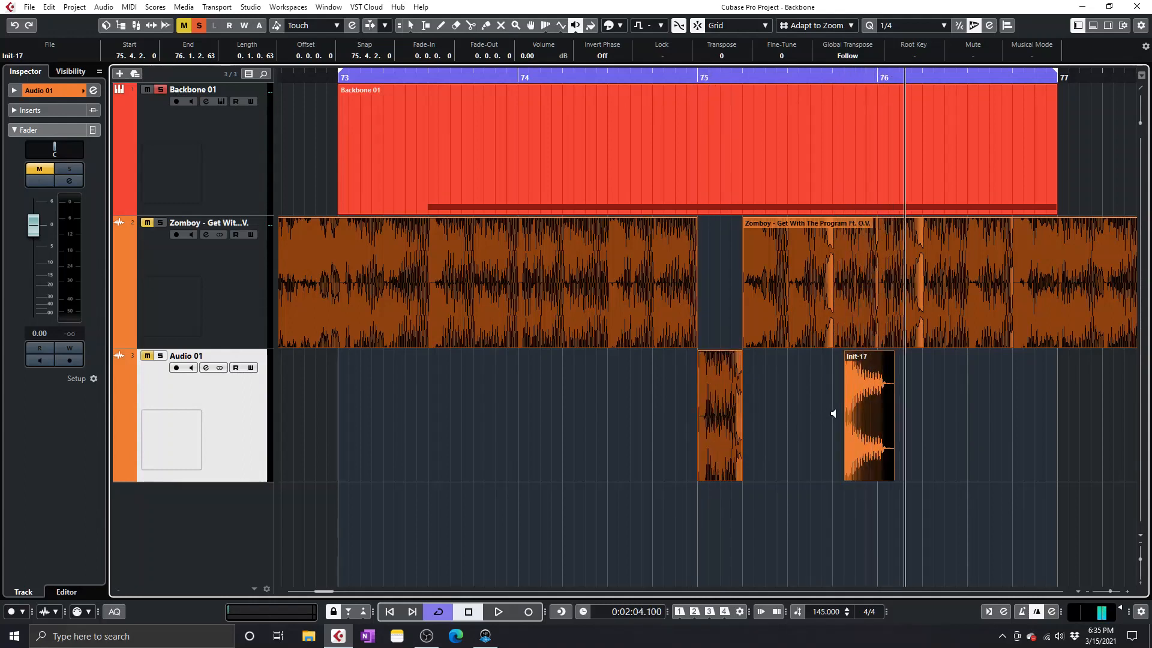
click(832, 413)
click(671, 416)
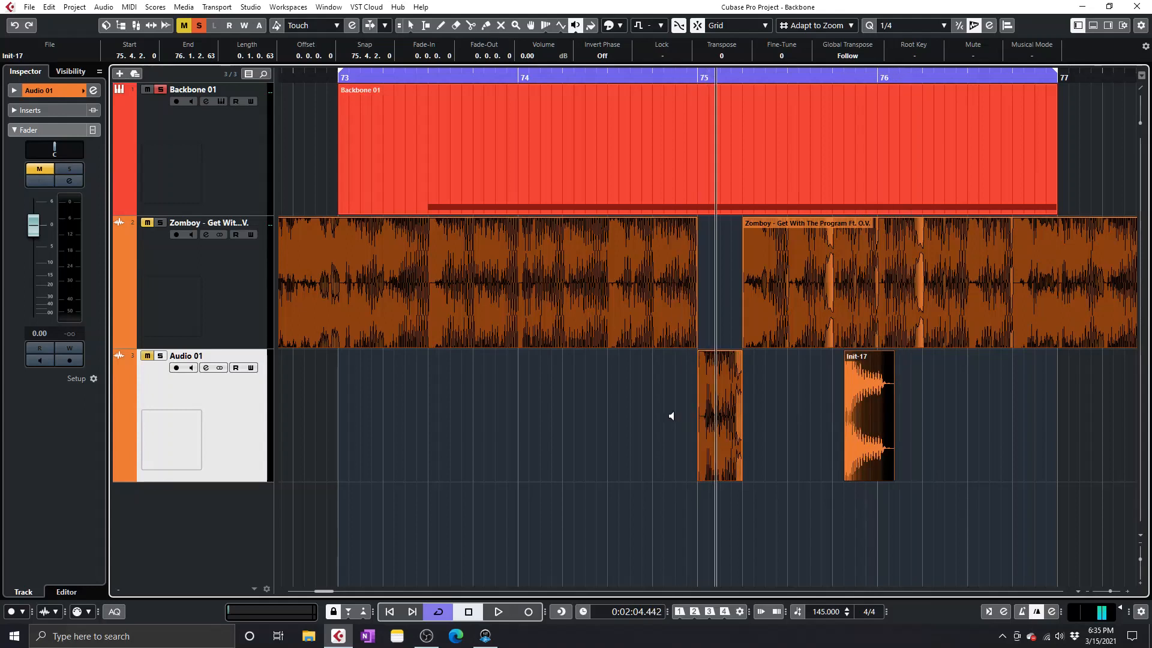